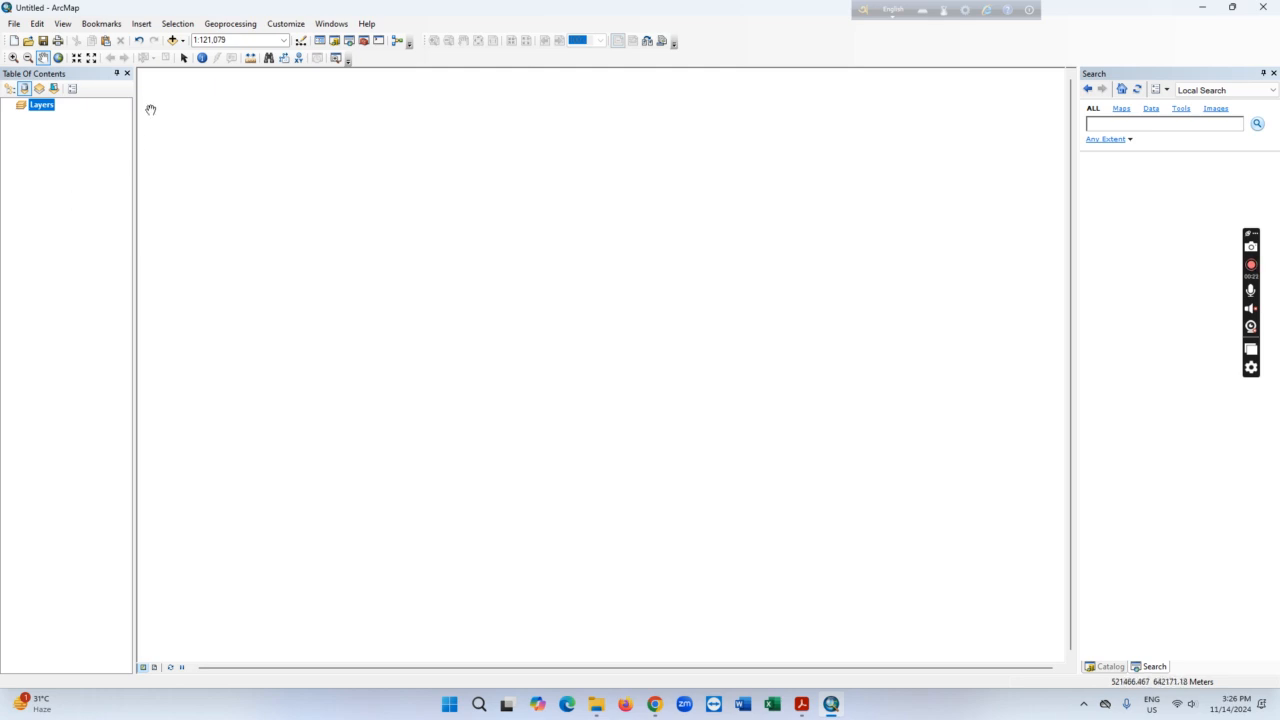
Add RSTP_TAZ.shp and RSTP.xls.csv from the G:\GIS folder to the map
left_click(172, 42)
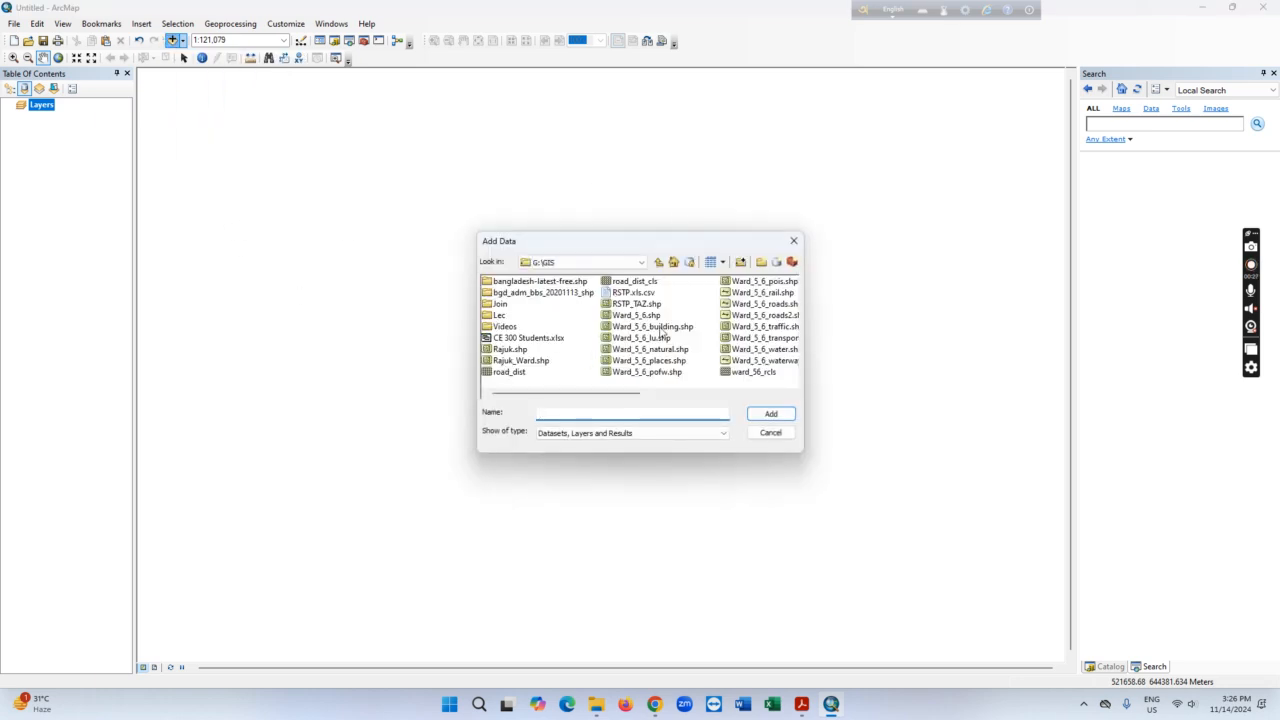
left_click(639, 304)
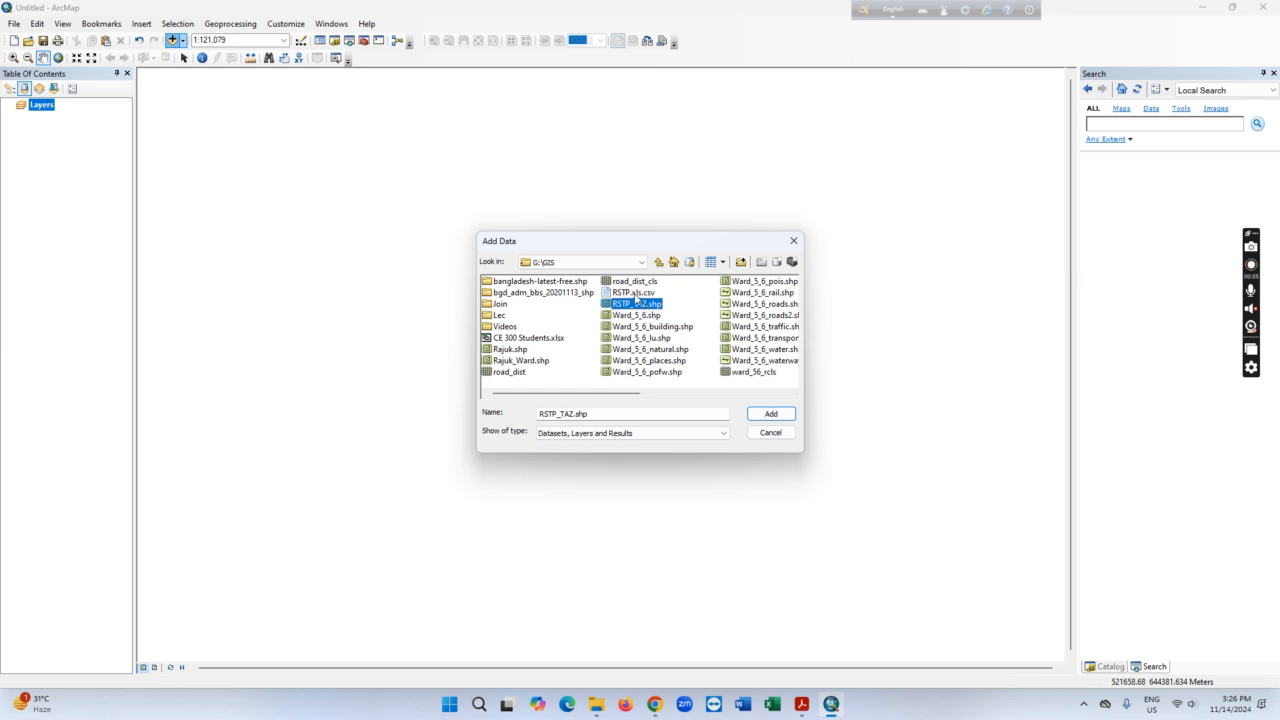
left_click(638, 292, "ctrl")
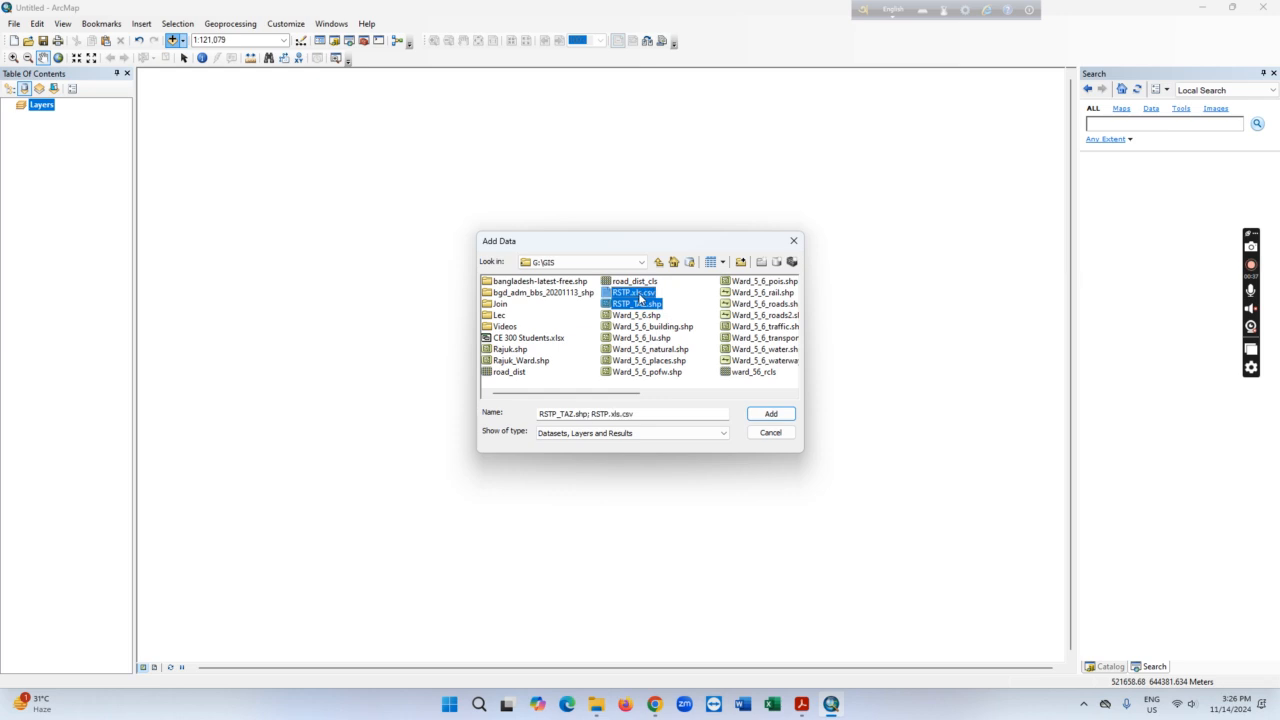
left_click(771, 414)
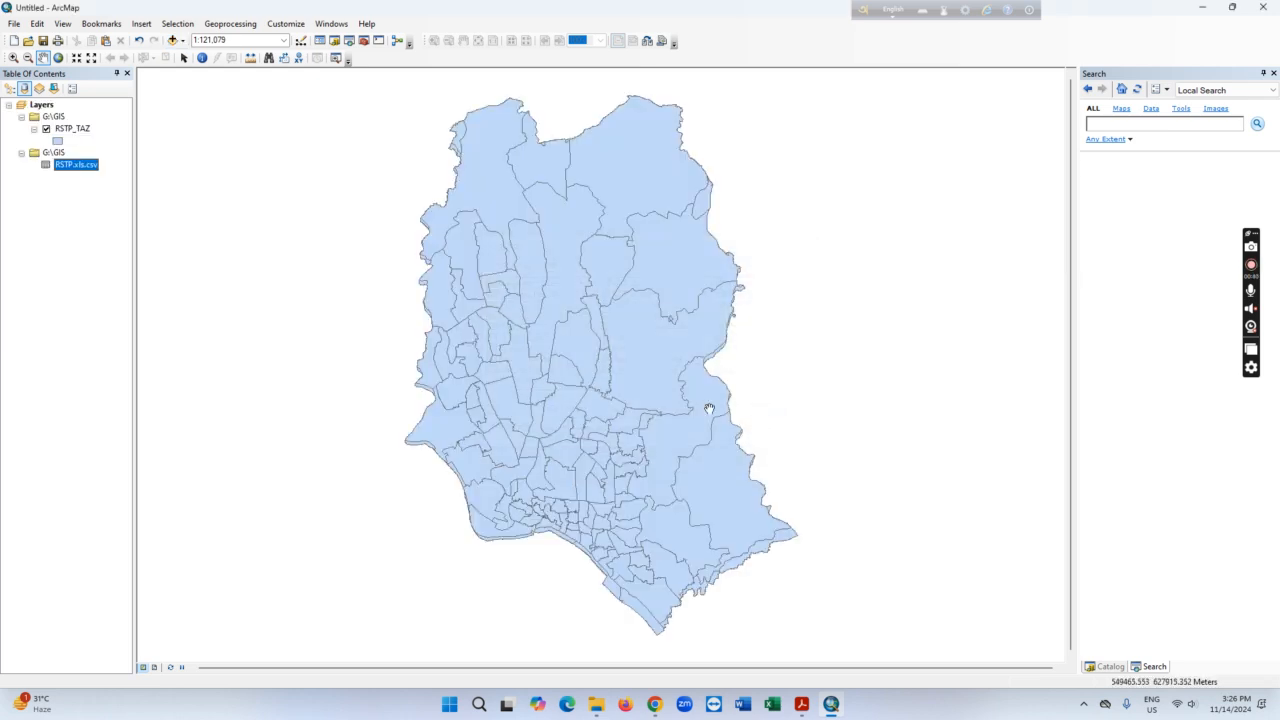
Open the attribute table of the RSTP_TAZ layer to examine its fields
left_click(74, 130)
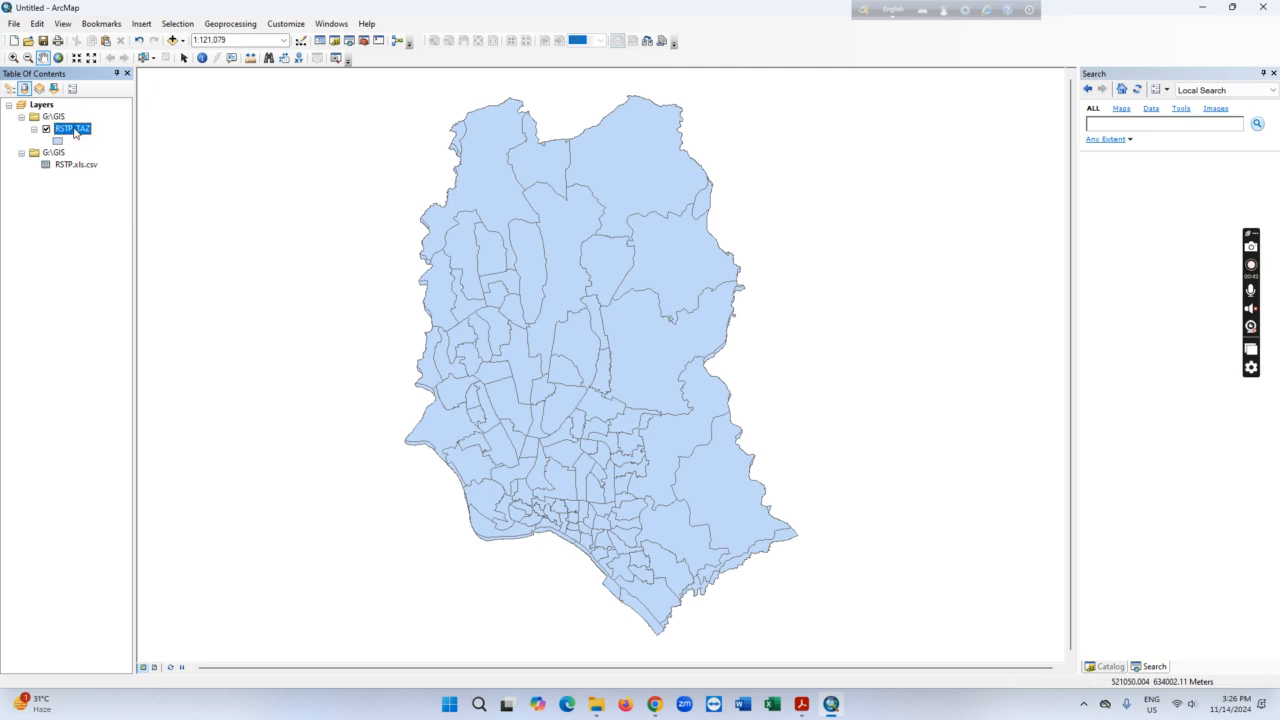
right_click(74, 131)
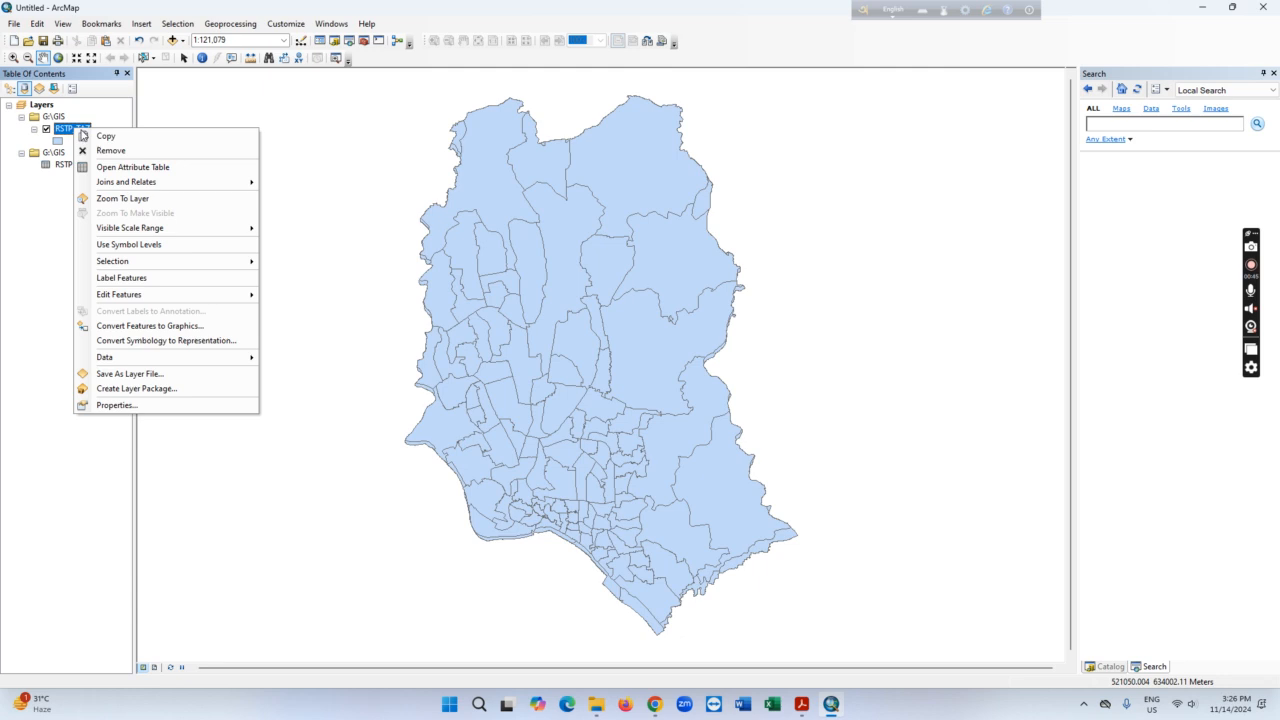
left_click(120, 166)
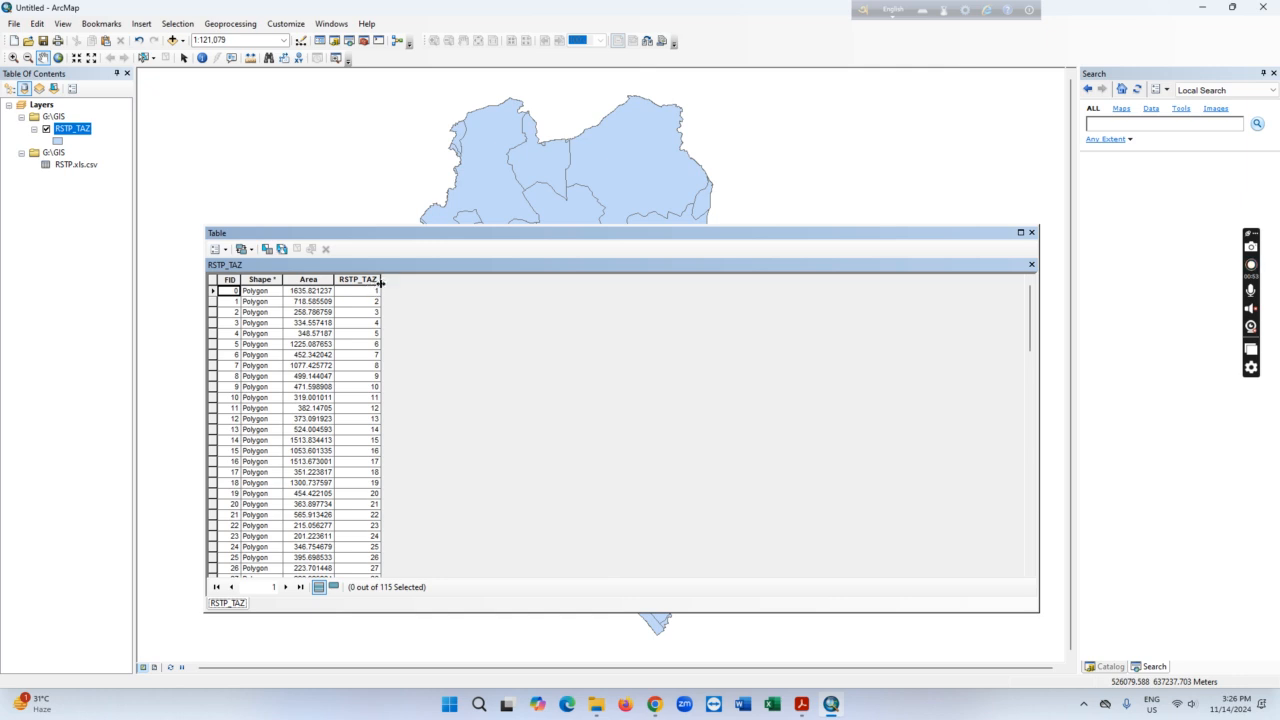
Open the RSTP.xls.csv table, highlight its RSTP_TAZ column, examine the remaining fields, and close the table window
left_click(92, 165)
right_click(90, 165)
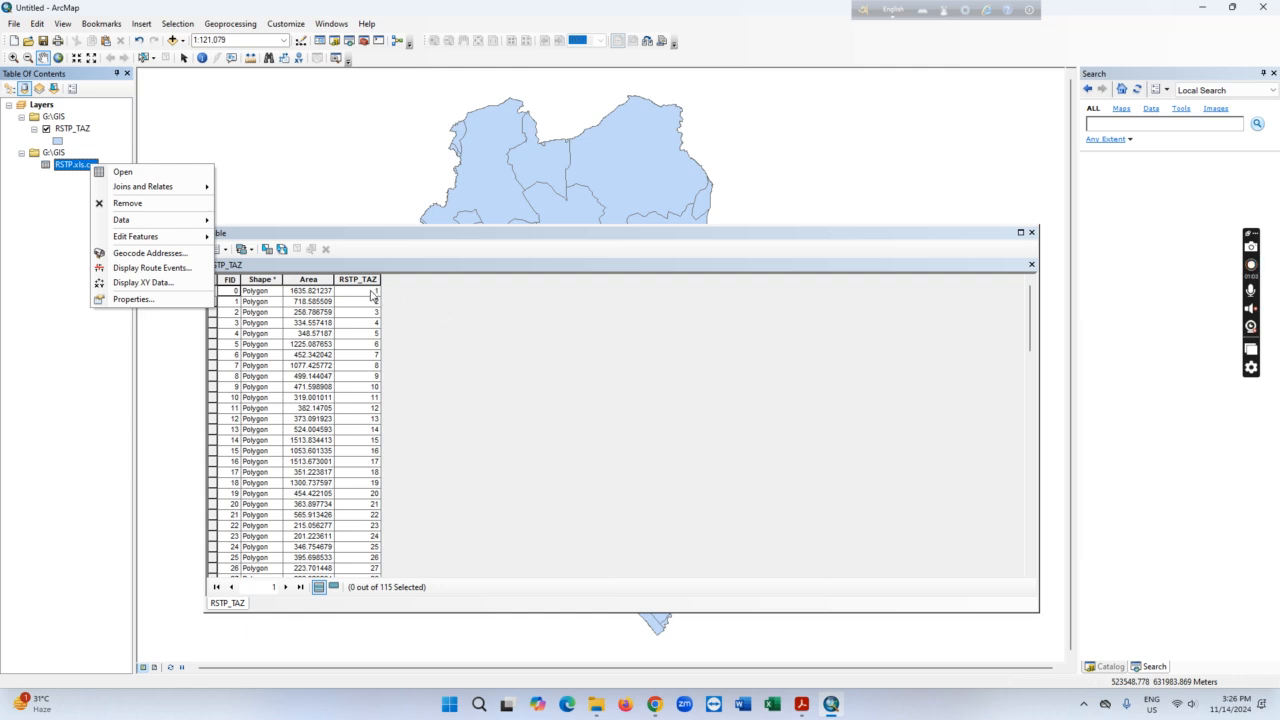
left_click(120, 173)
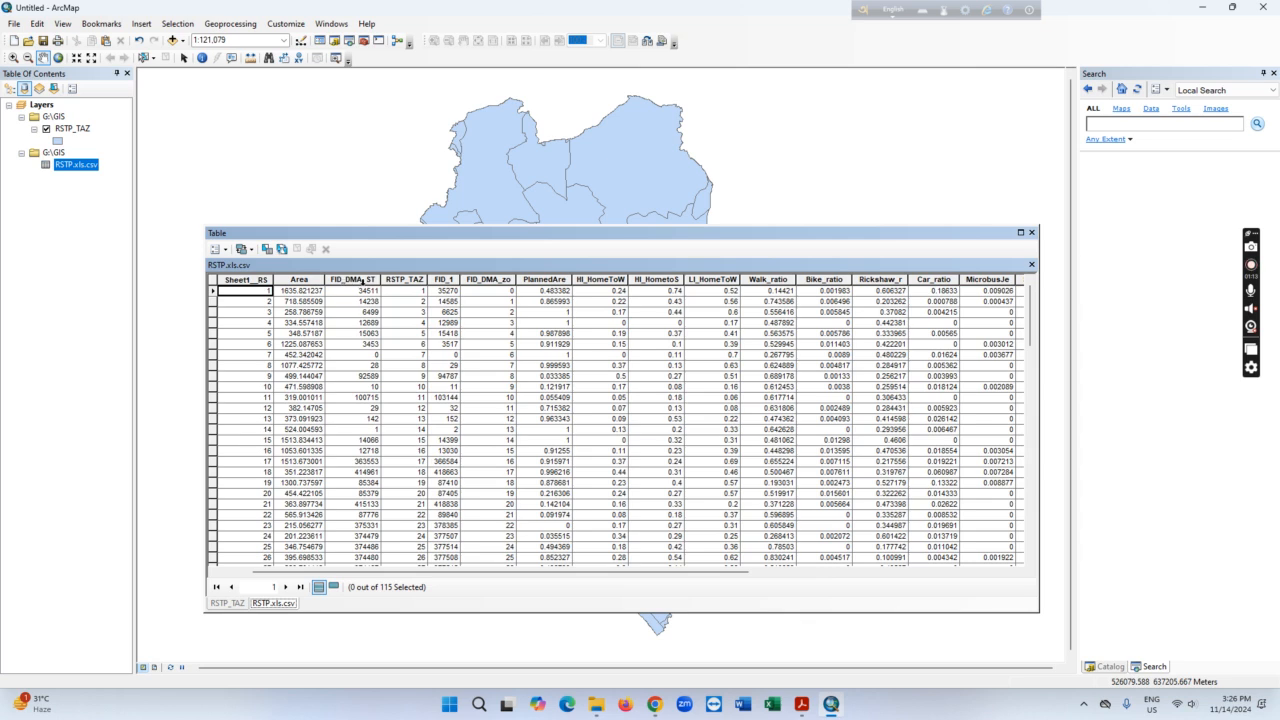
left_click(411, 280)
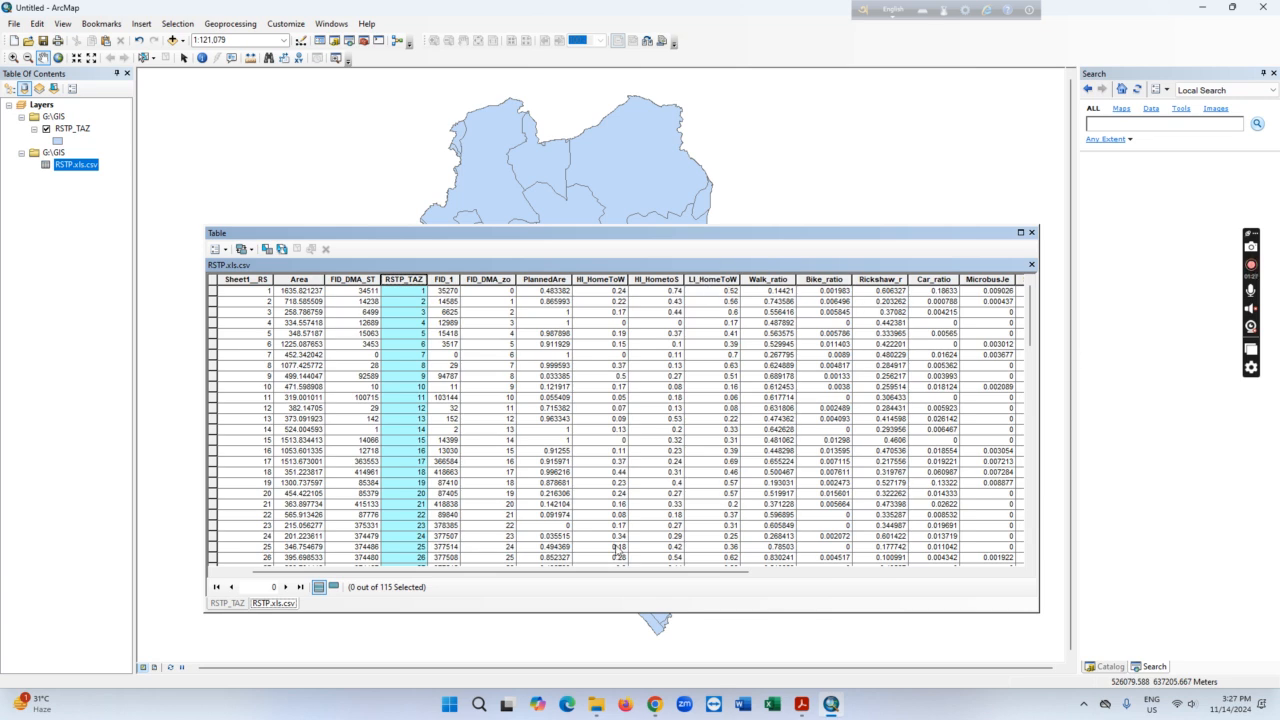
left_click_drag(497, 579, 764, 579)
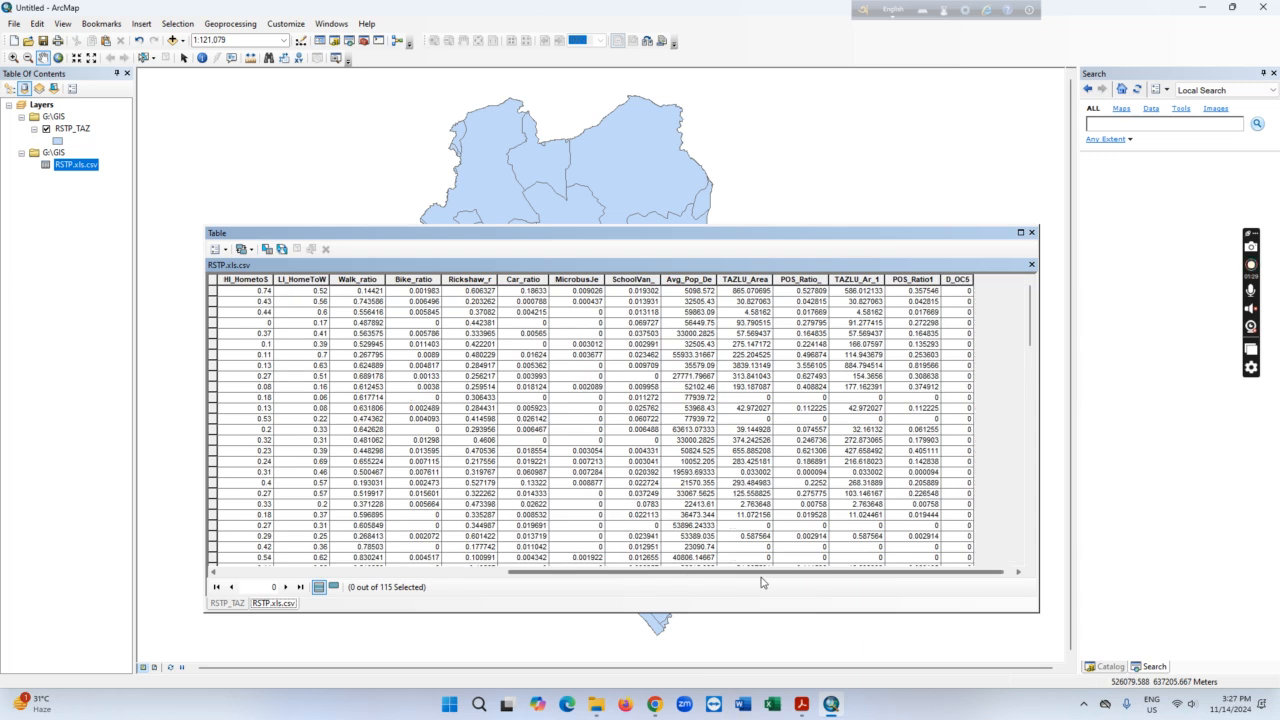
left_click(1032, 232)
left_click(118, 189)
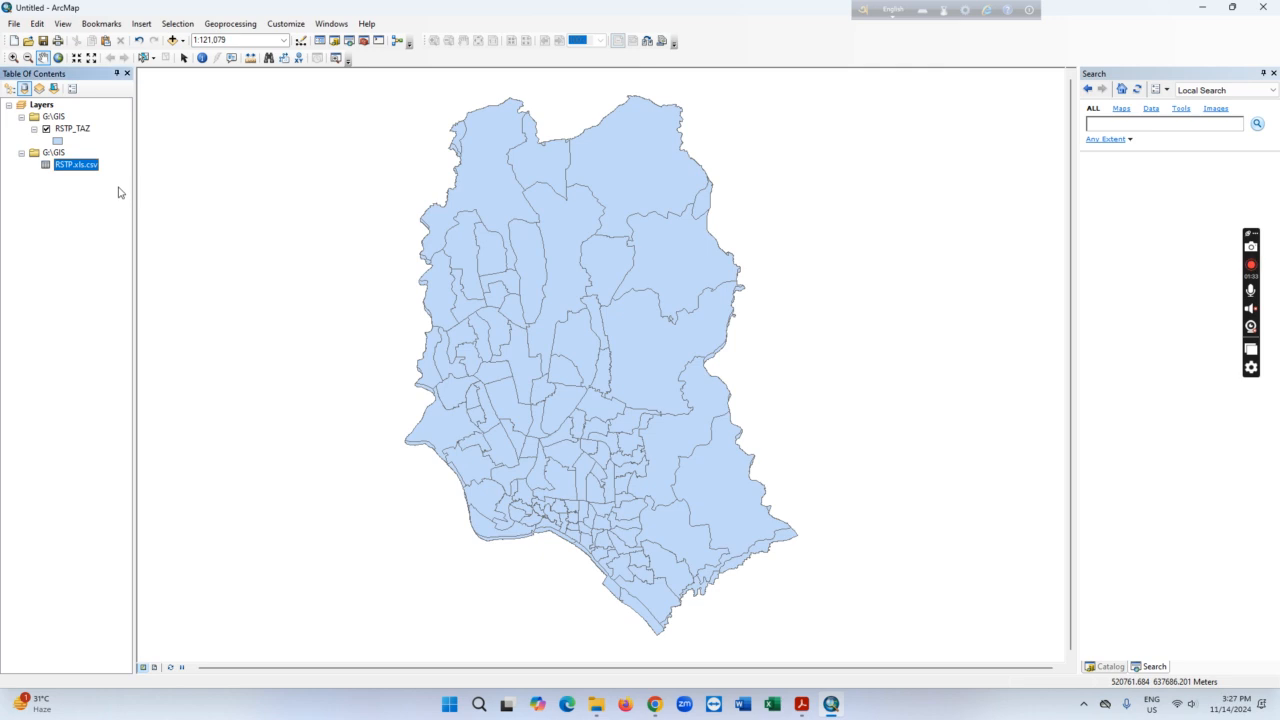
left_click(112, 154)
left_click(102, 146)
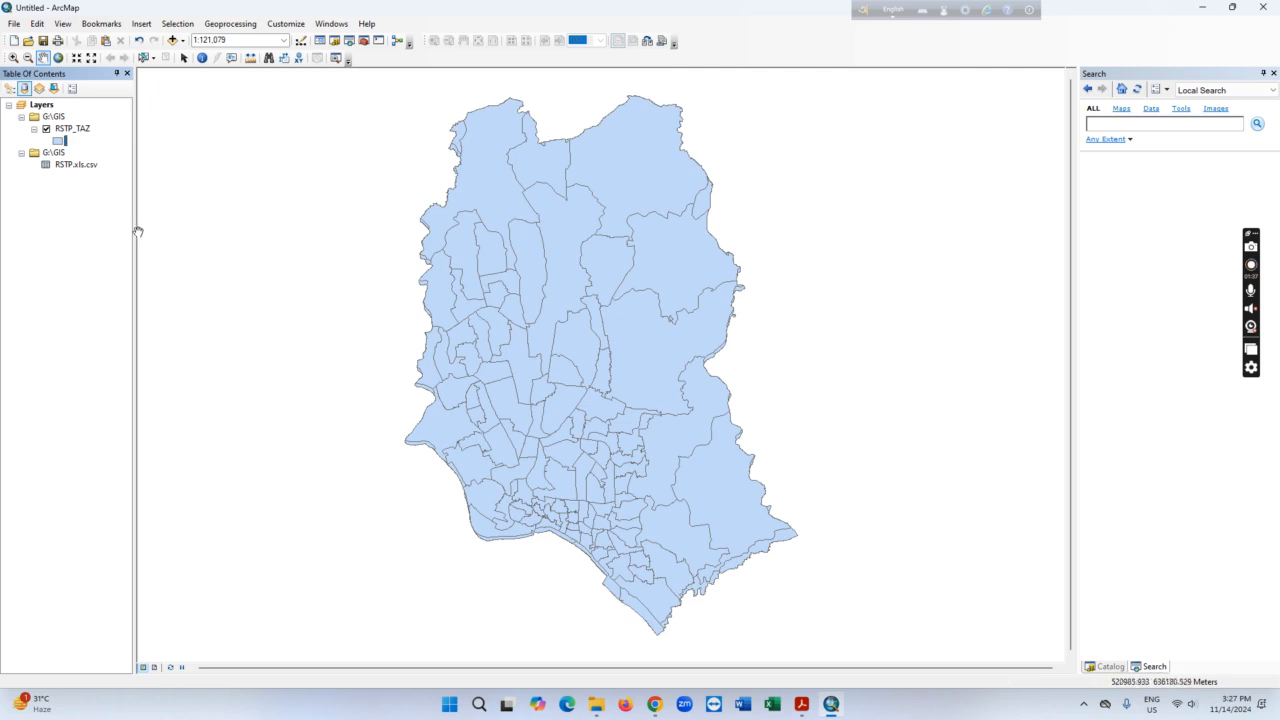
Reopen the RSTP.xls.csv table to check its RSTP_TAZ column as the common field, then close it
left_click(78, 165)
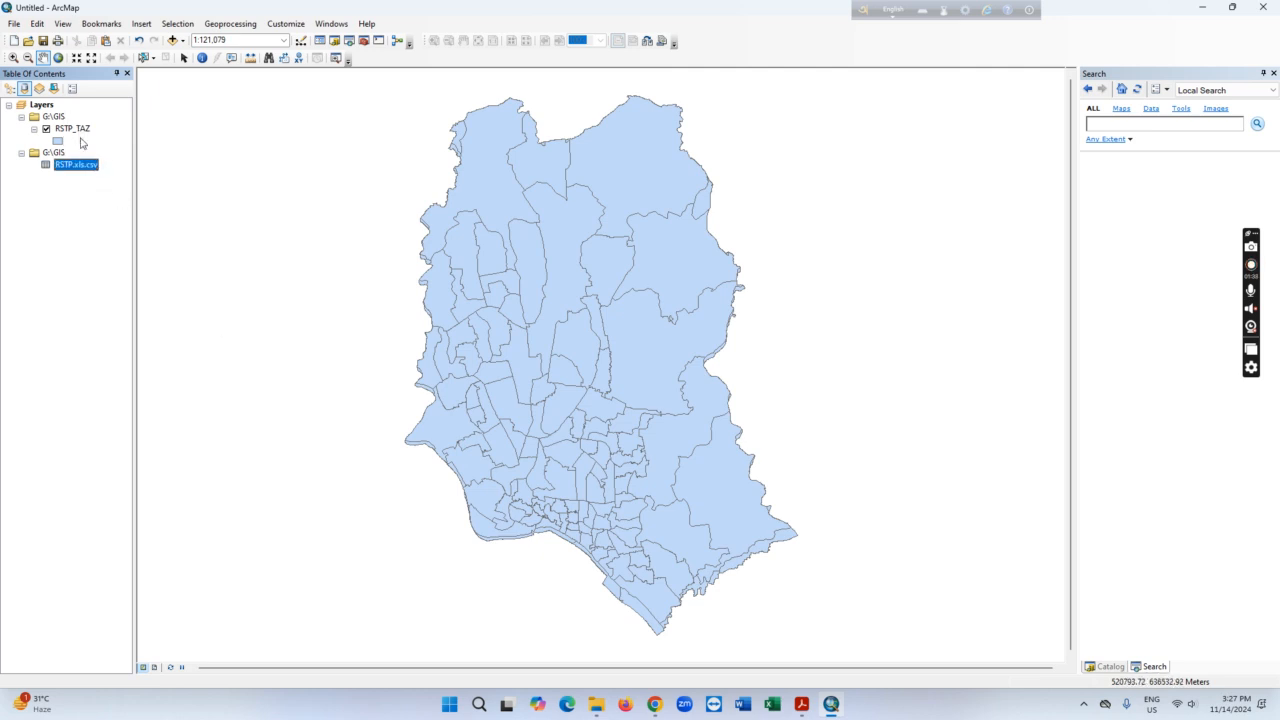
right_click(84, 166)
left_click(565, 355)
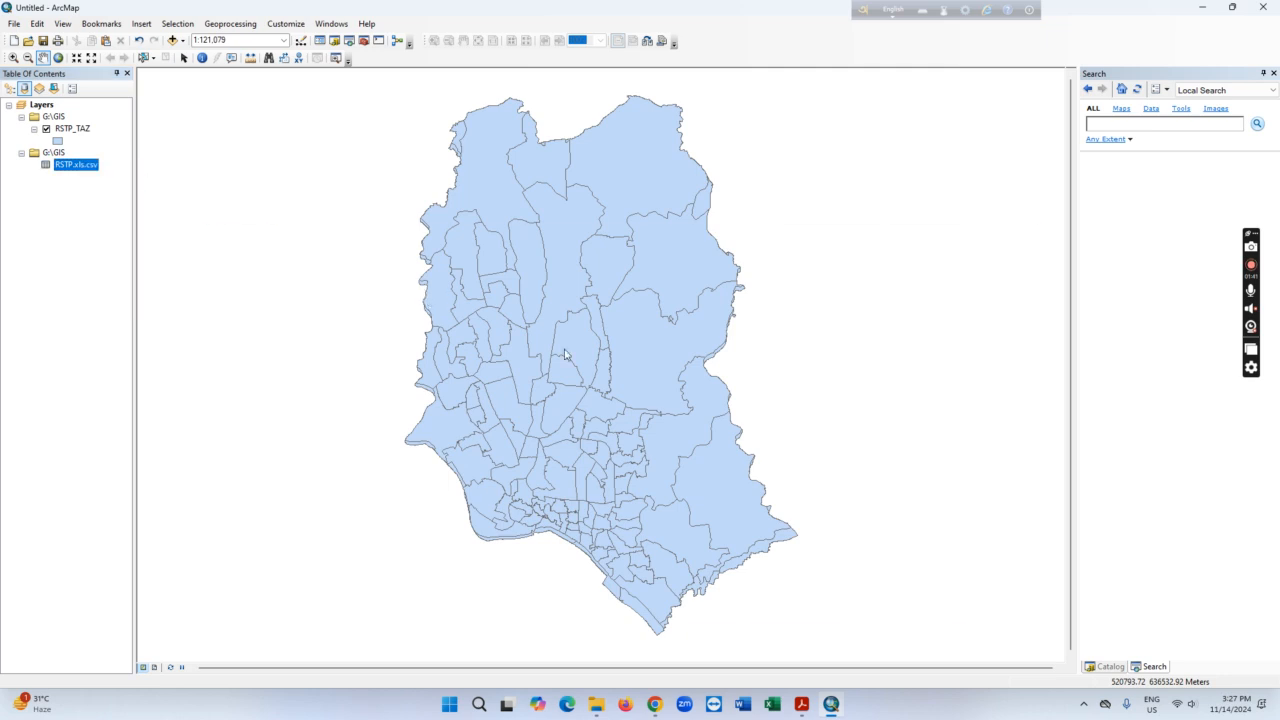
left_click(408, 280)
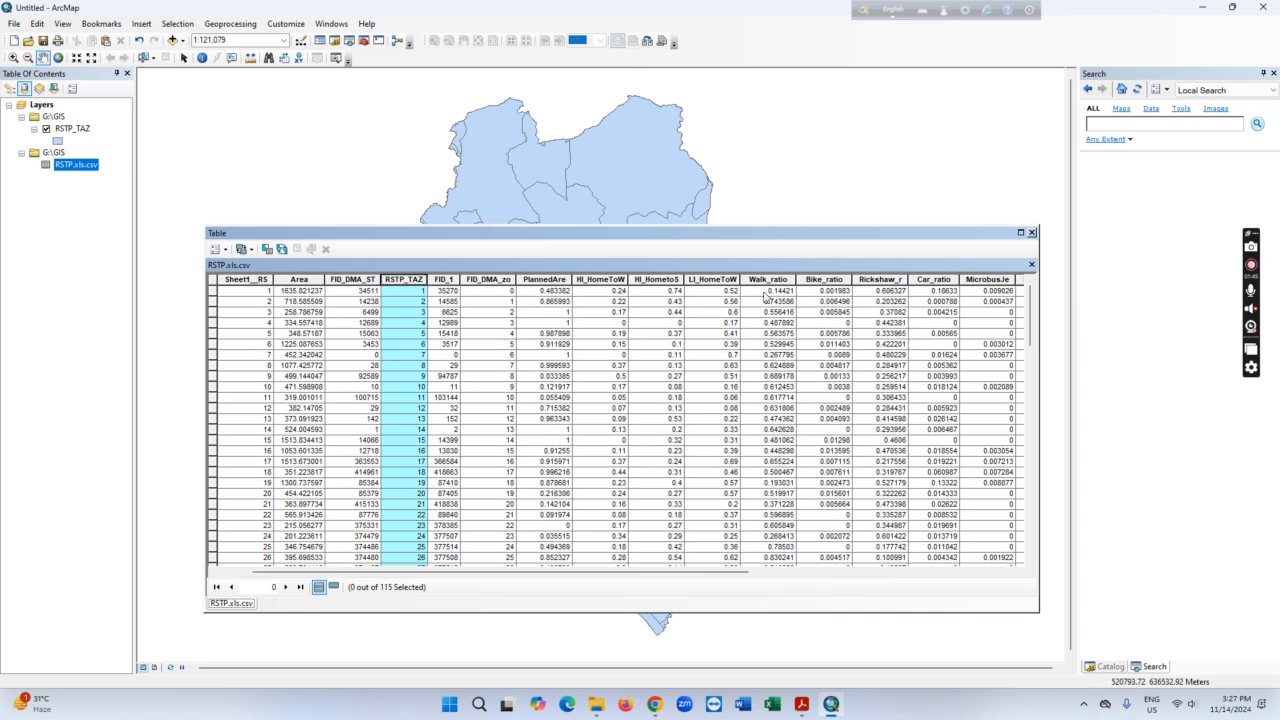
left_click(1032, 232)
Check the RSTP_TAZ layer's attribute table for the matching RSTP_TAZ field and close the table
left_click(72, 129)
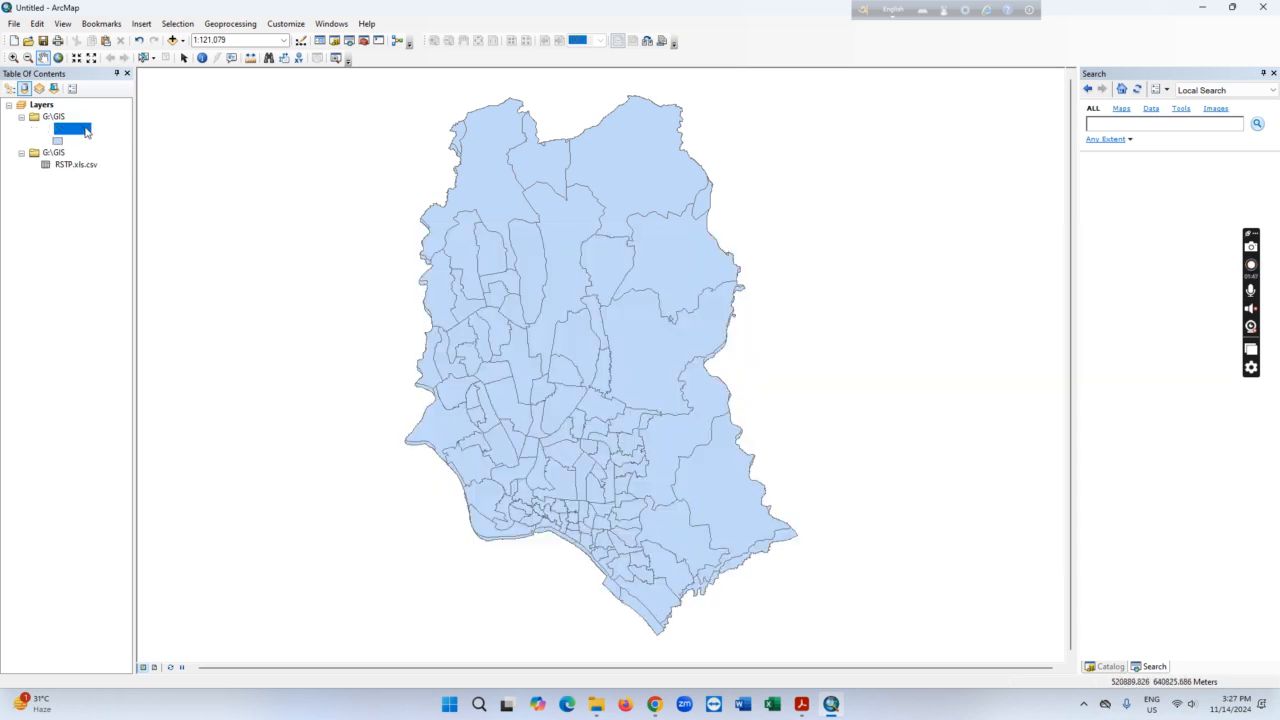
right_click(86, 133)
left_click(120, 166)
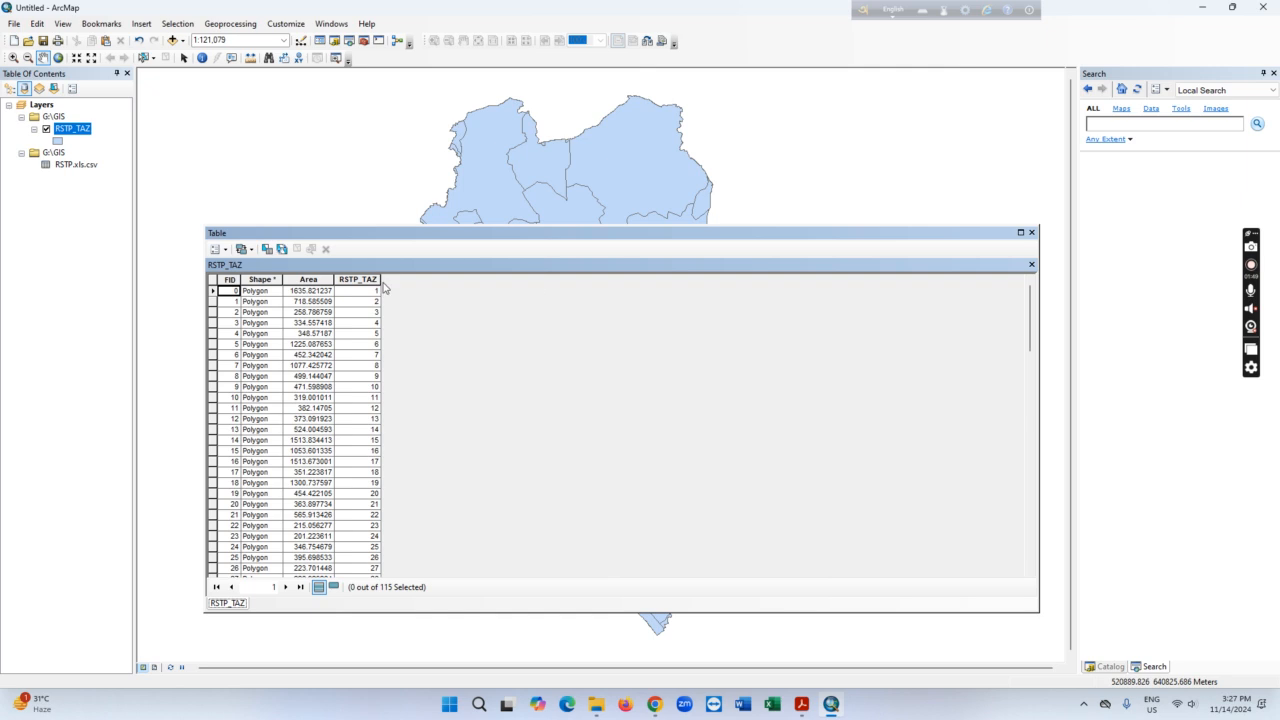
left_click(1032, 232)
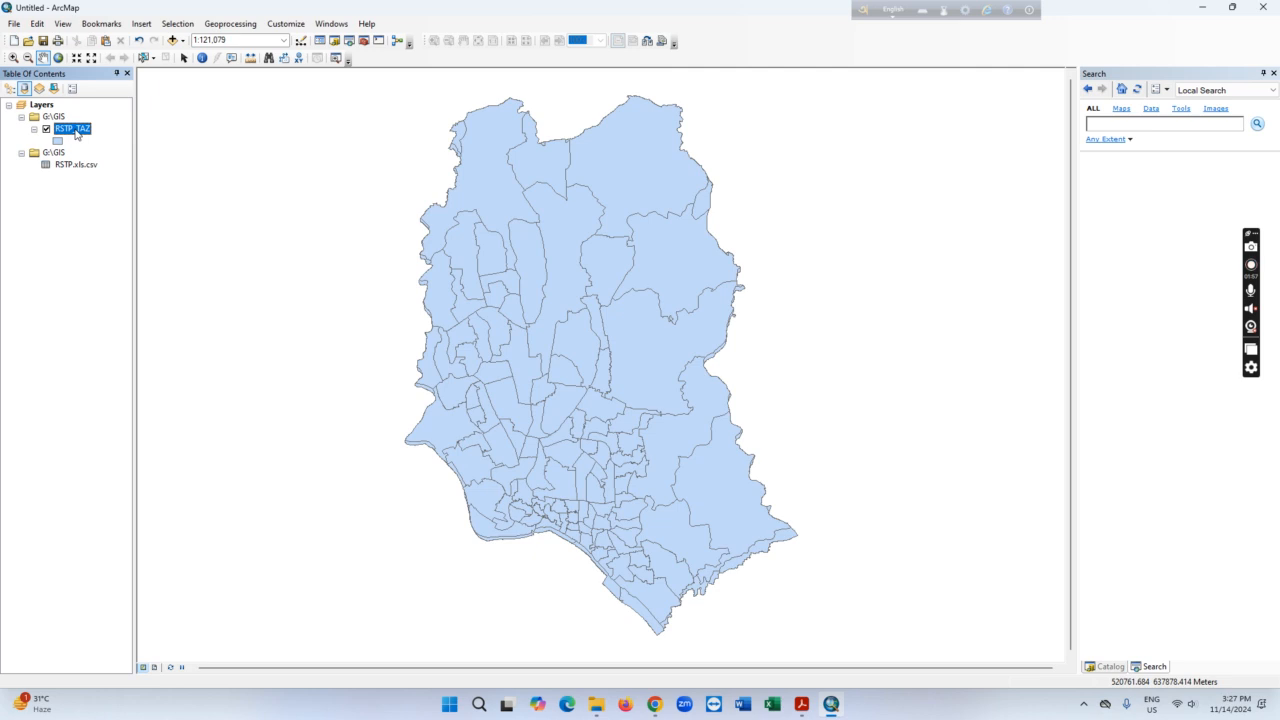
Start a join from the RSTP_TAZ layer's attribute table, keeping the type as Join attributes from a table
right_click(77, 134)
left_click(106, 168)
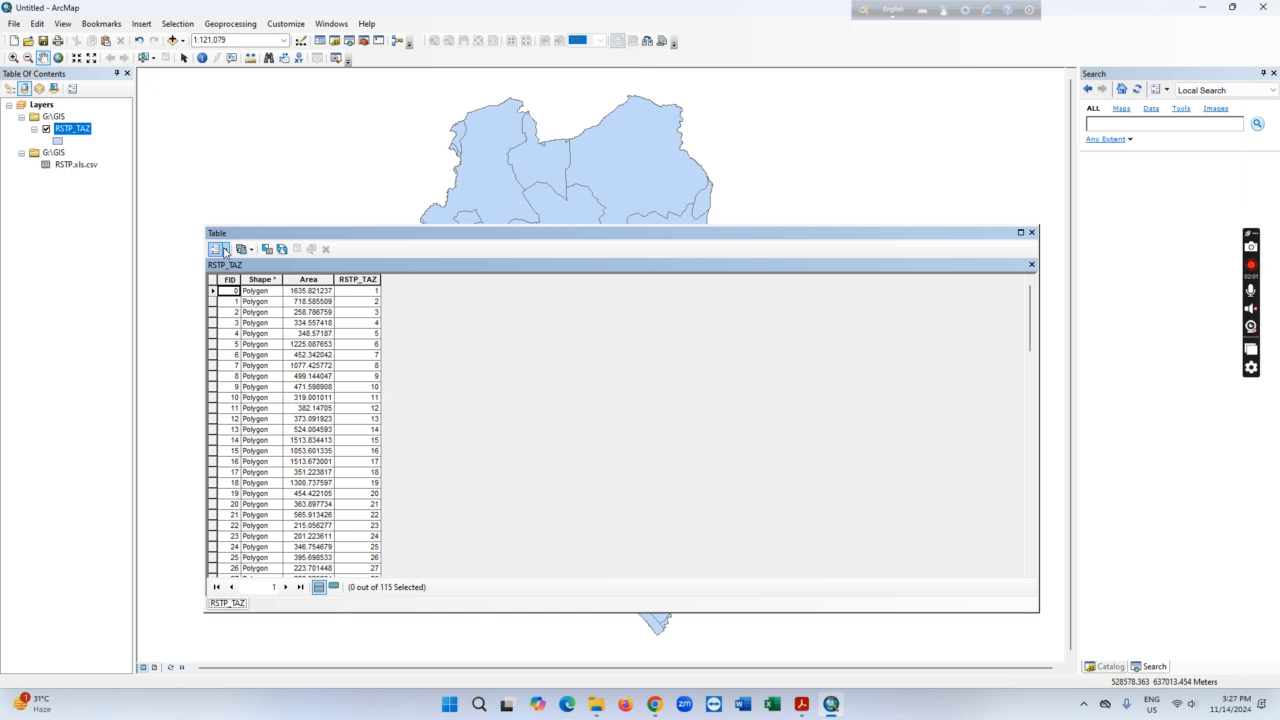
left_click(226, 250)
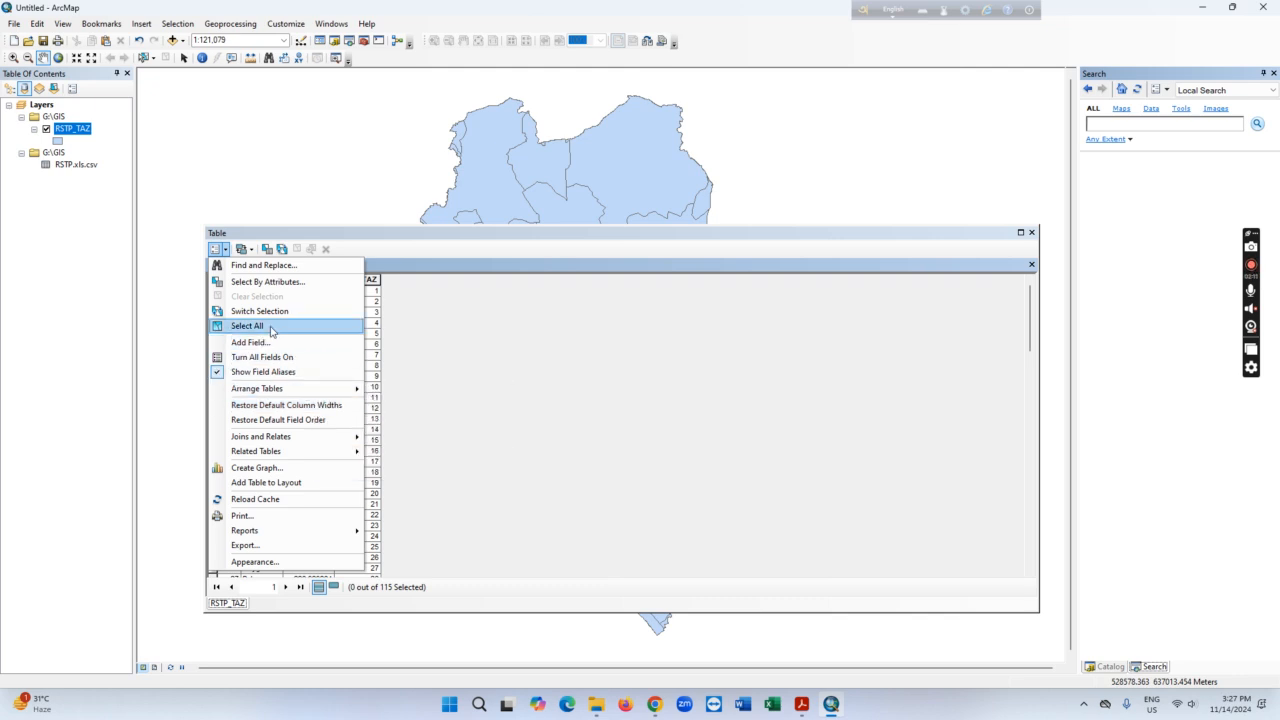
mouse_move(322, 443)
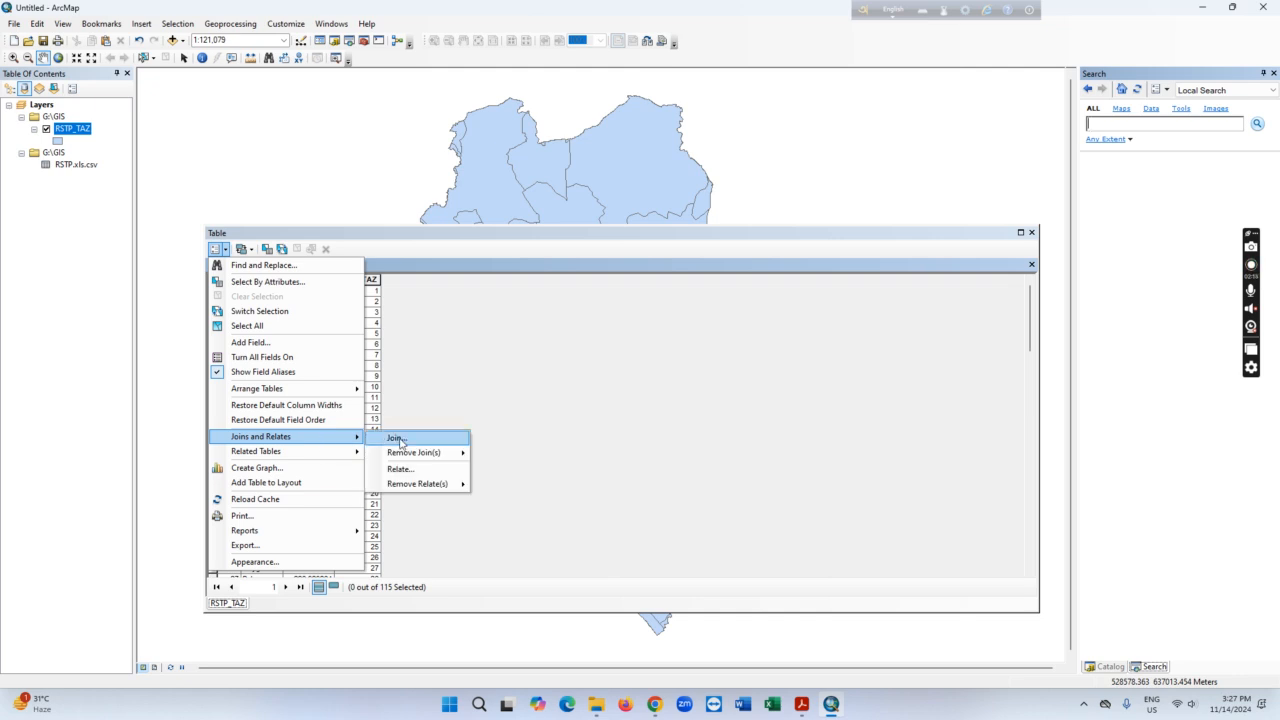
left_click(395, 438)
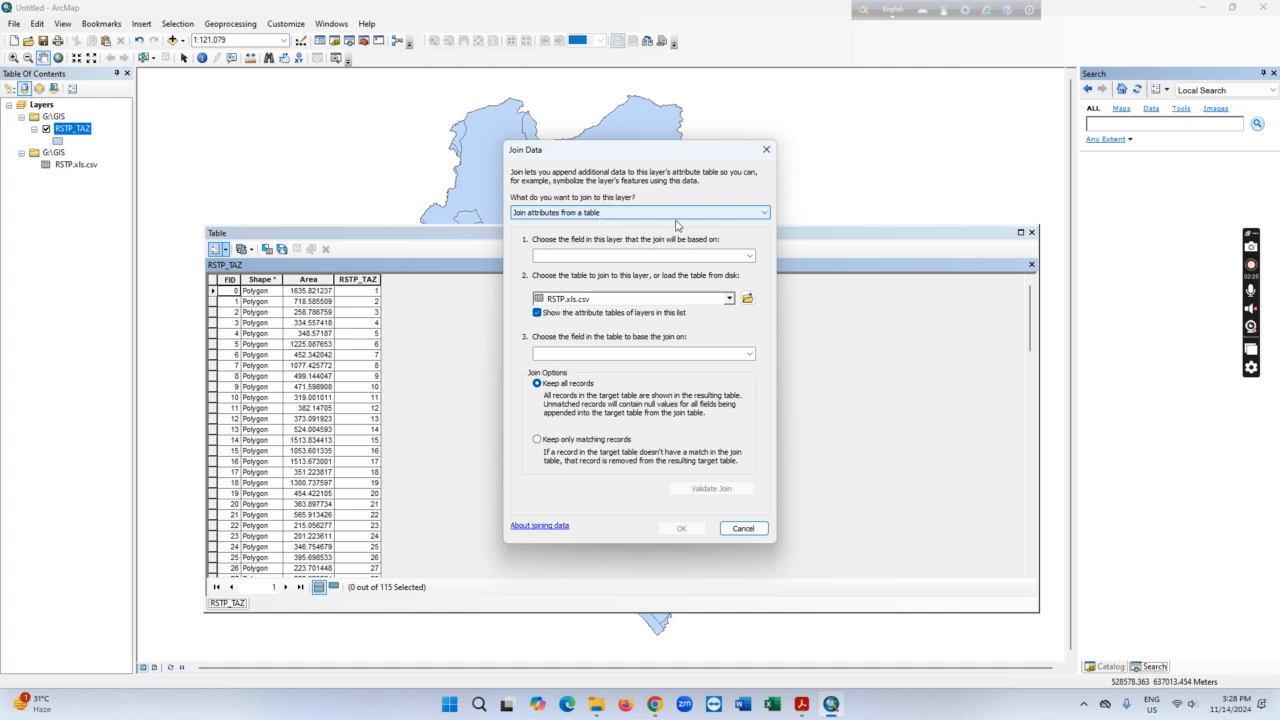
left_click(756, 216)
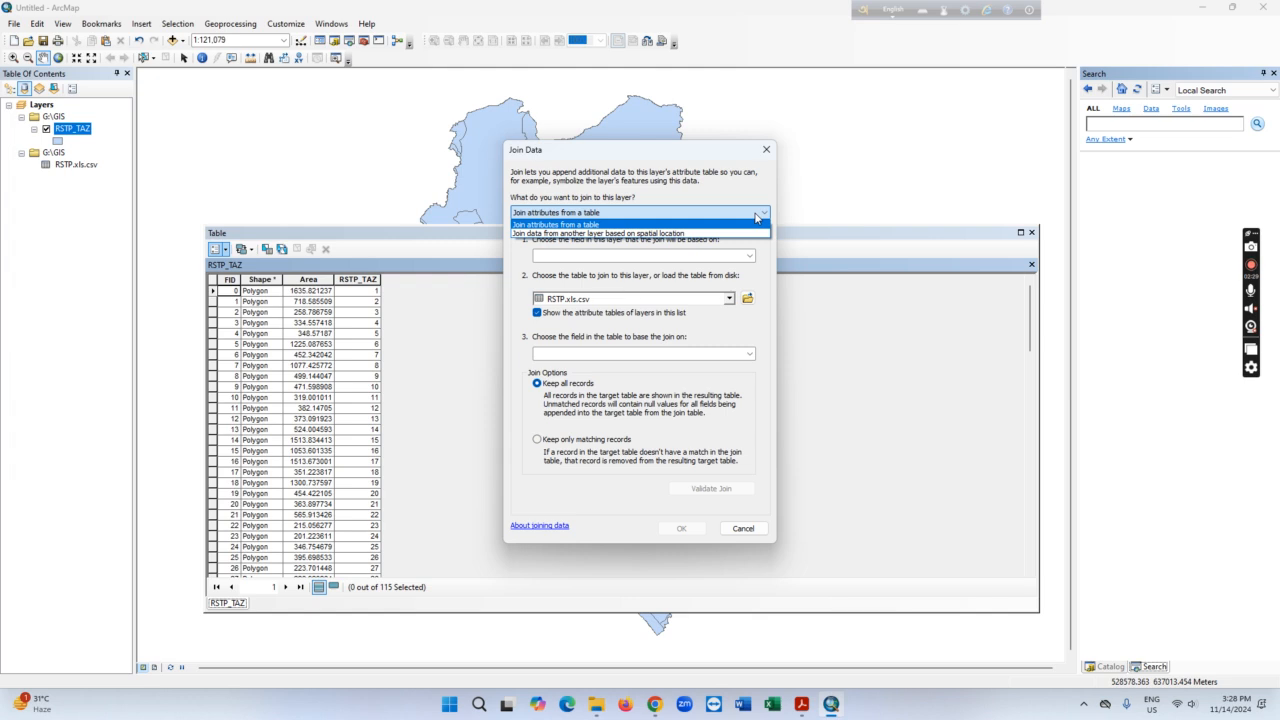
left_click(756, 218)
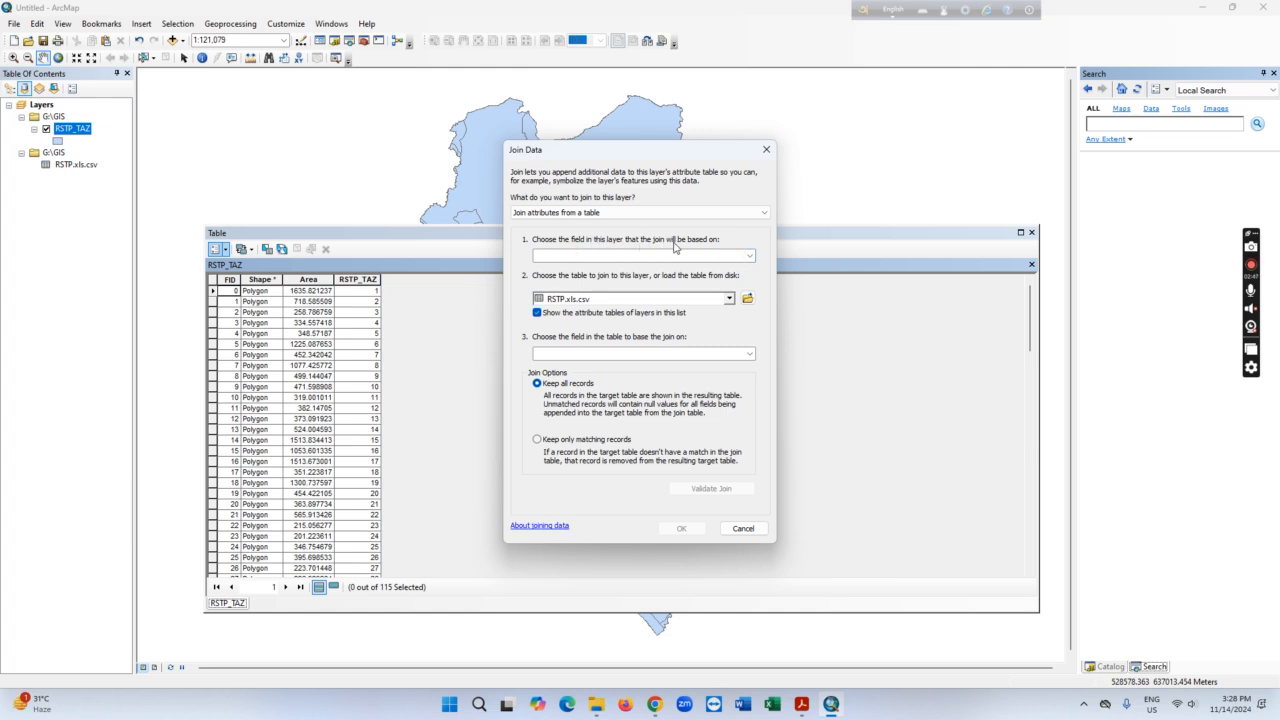
Base the join on the RSTP_TAZ field in both the layer and the RSTP.xls.csv table
left_click(750, 257)
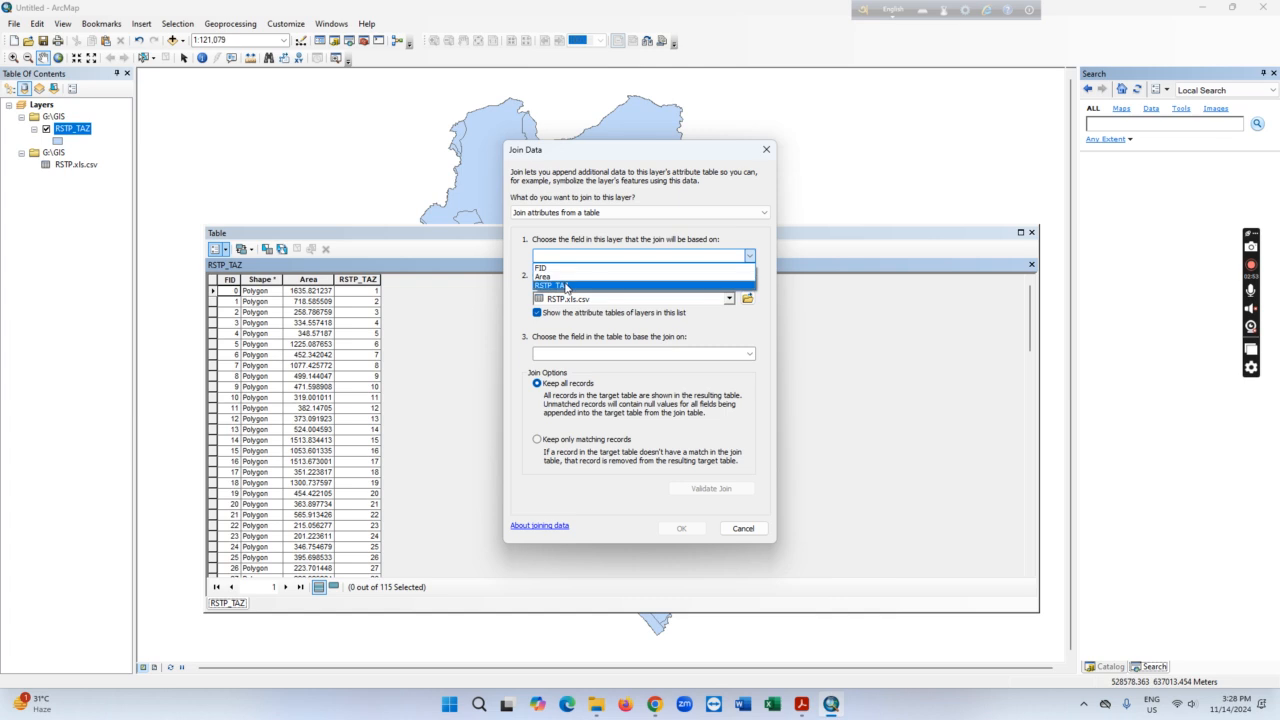
left_click(567, 286)
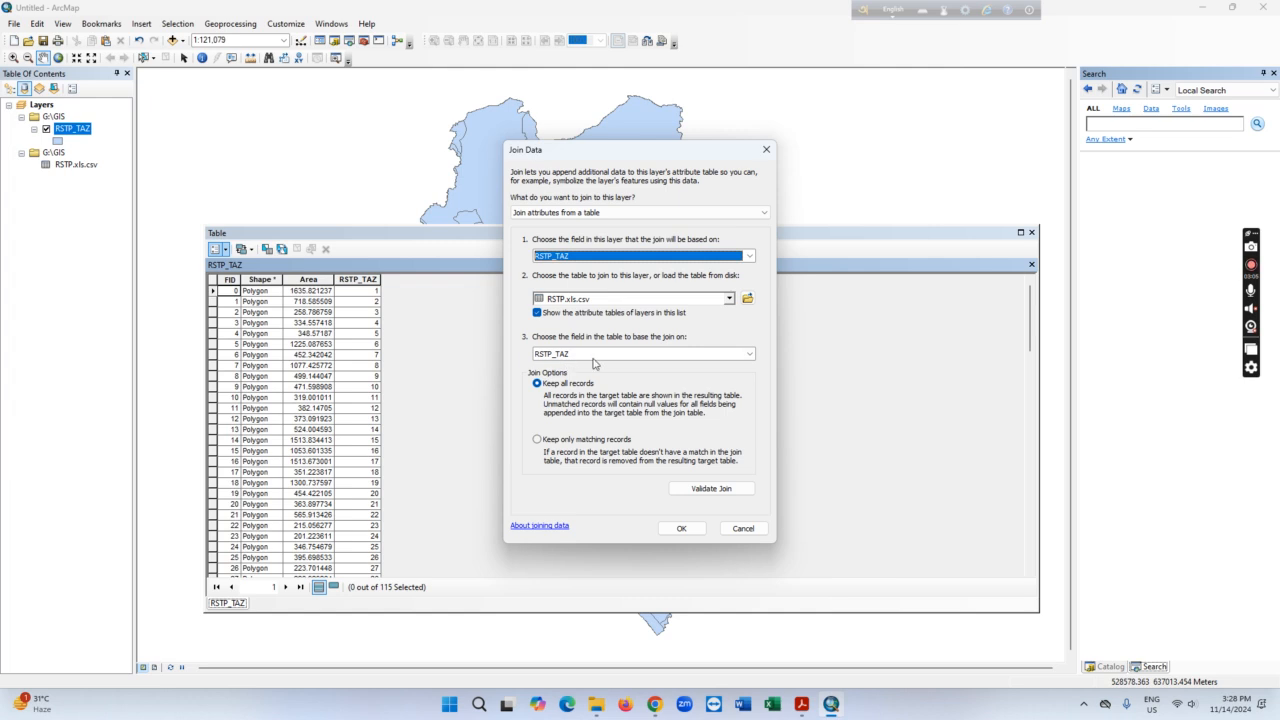
left_click(750, 355)
scroll(750, 400, "up", 3)
left_click(745, 365)
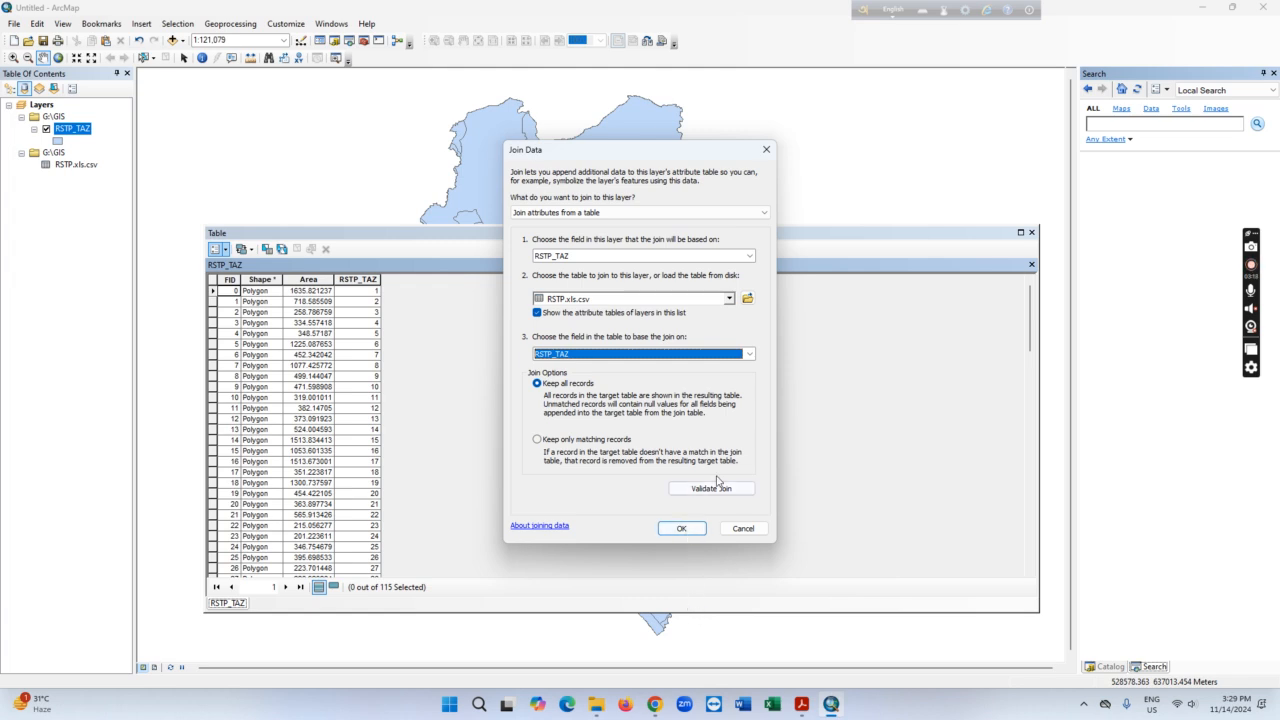
Validate the join between RSTP_TAZ and RSTP.xls.csv and apply it, keeping all records
left_click(714, 489)
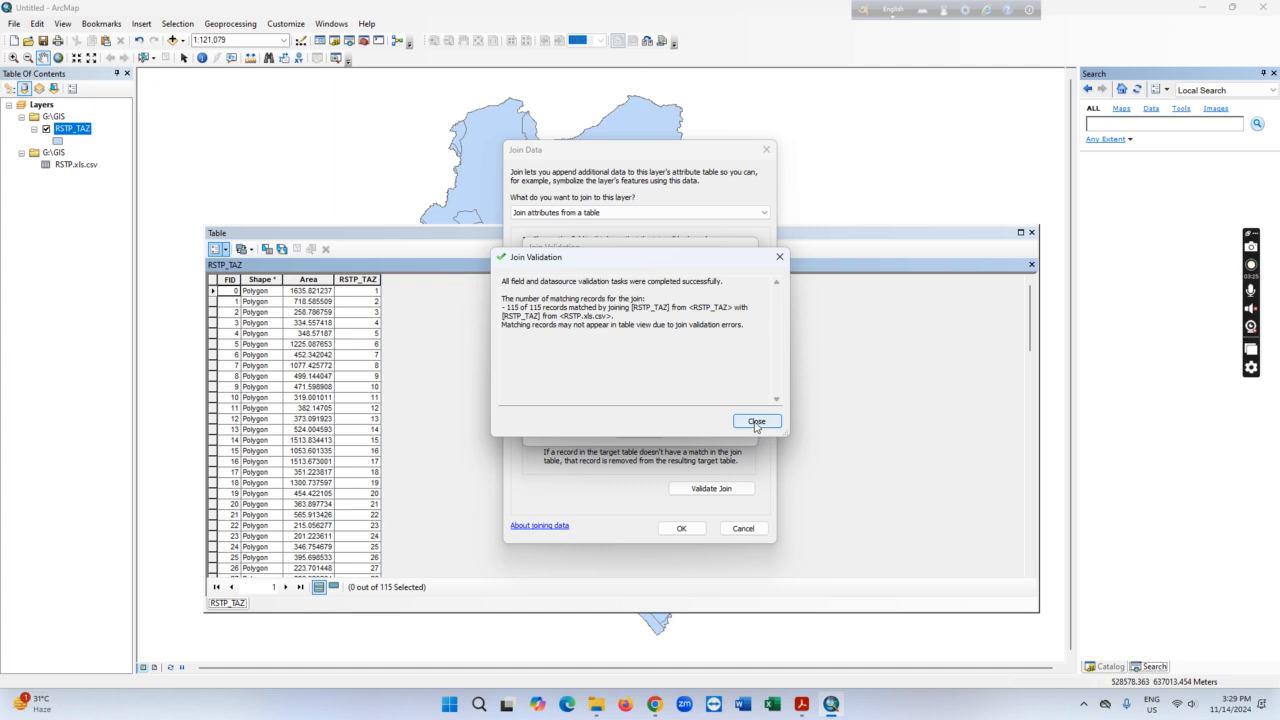
left_click(756, 421)
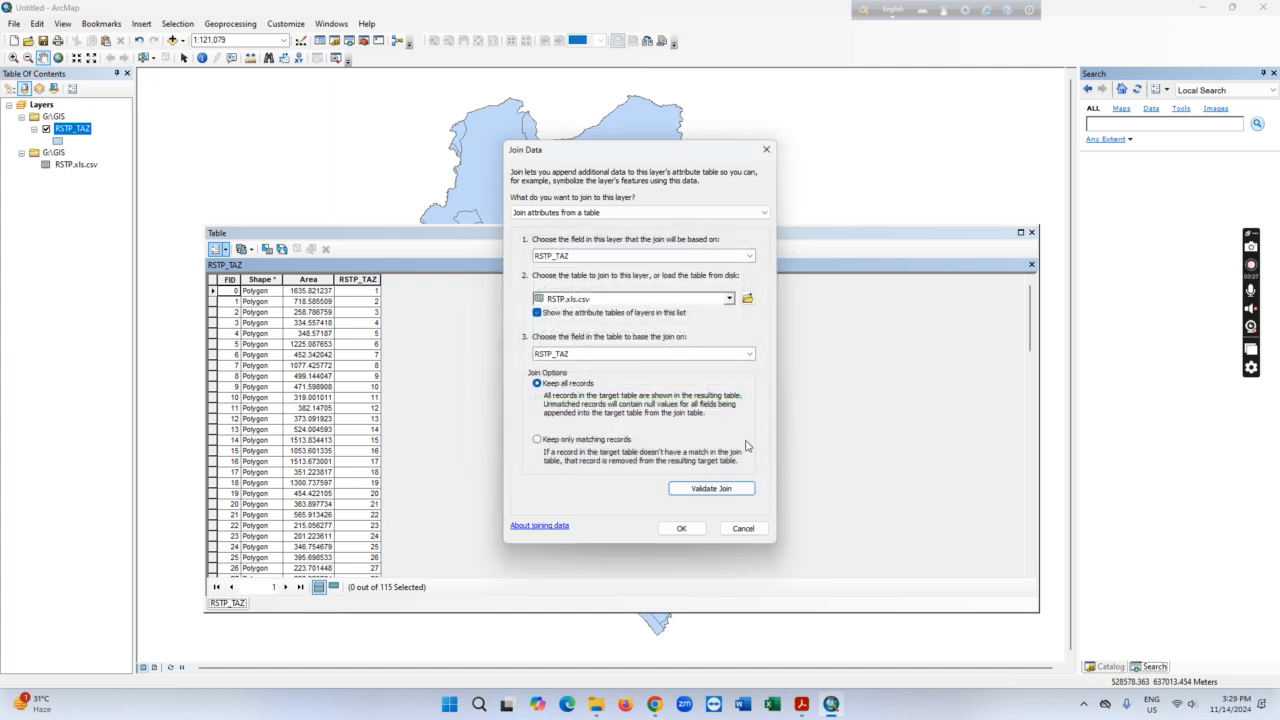
left_click(681, 528)
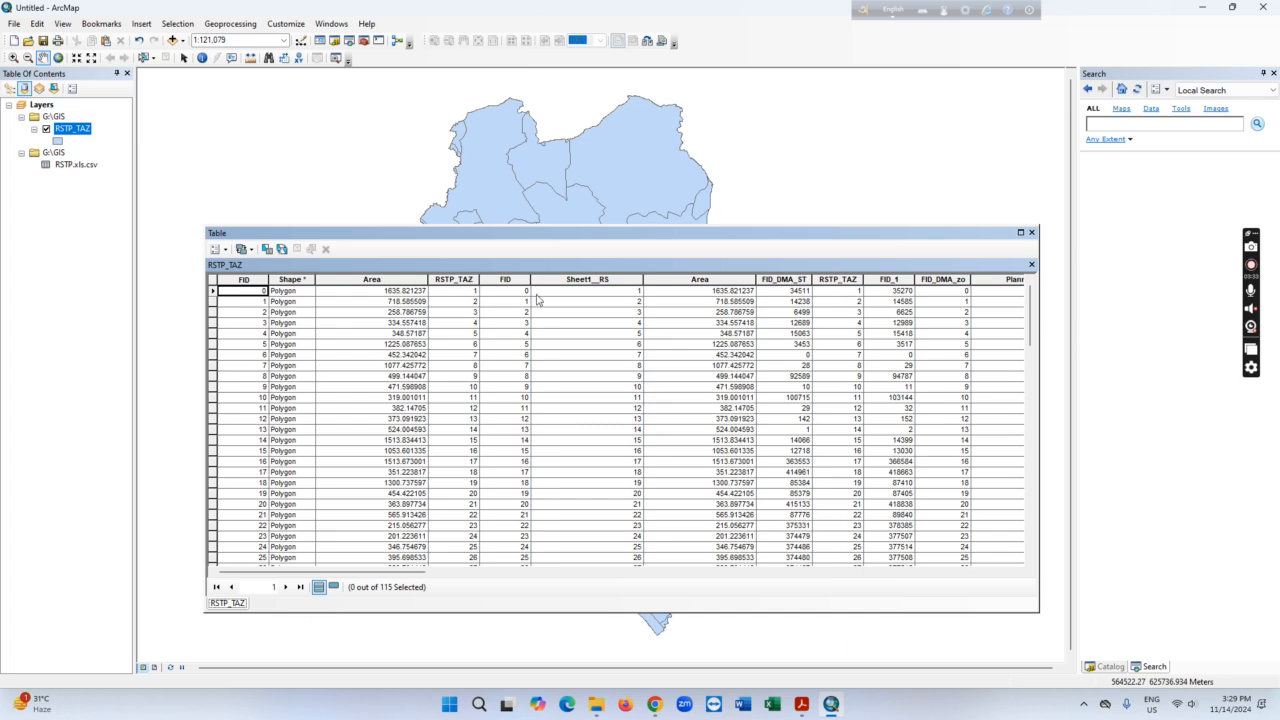
Remove the RSTP.xls.csv join from the RSTP_TAZ layer through its attribute table
left_click_drag(371, 572, 240, 584)
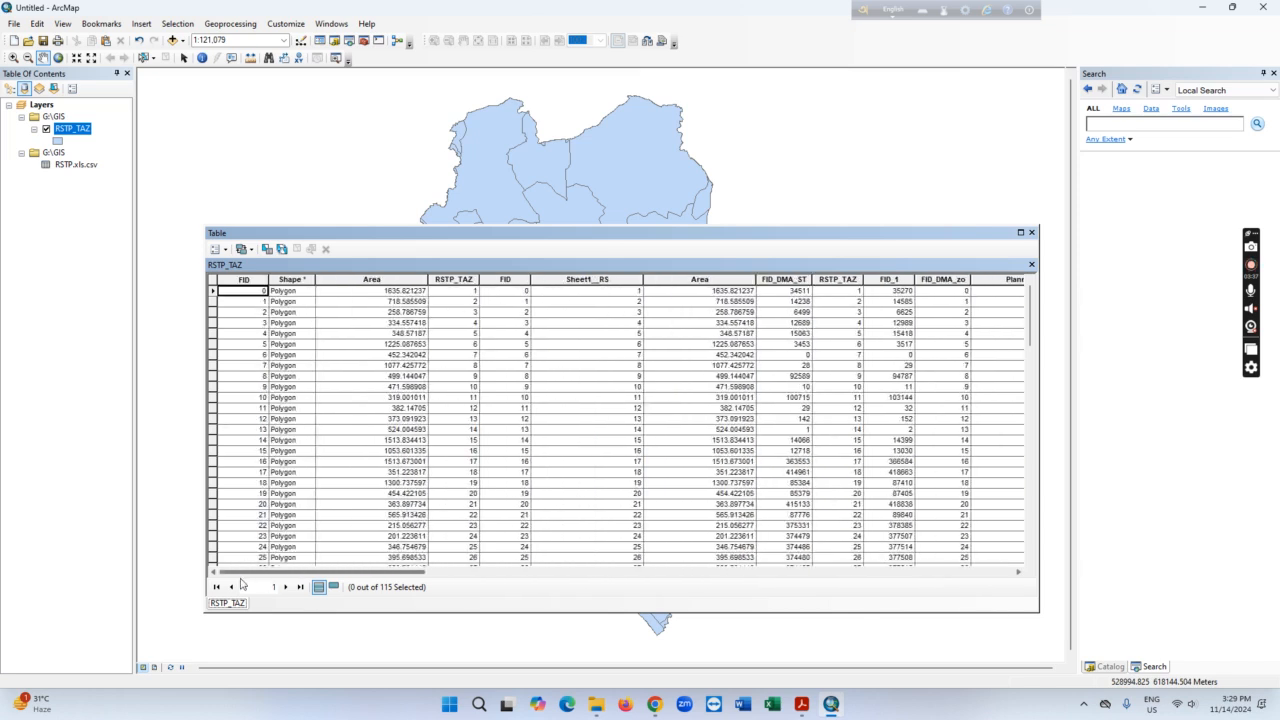
left_click(226, 249)
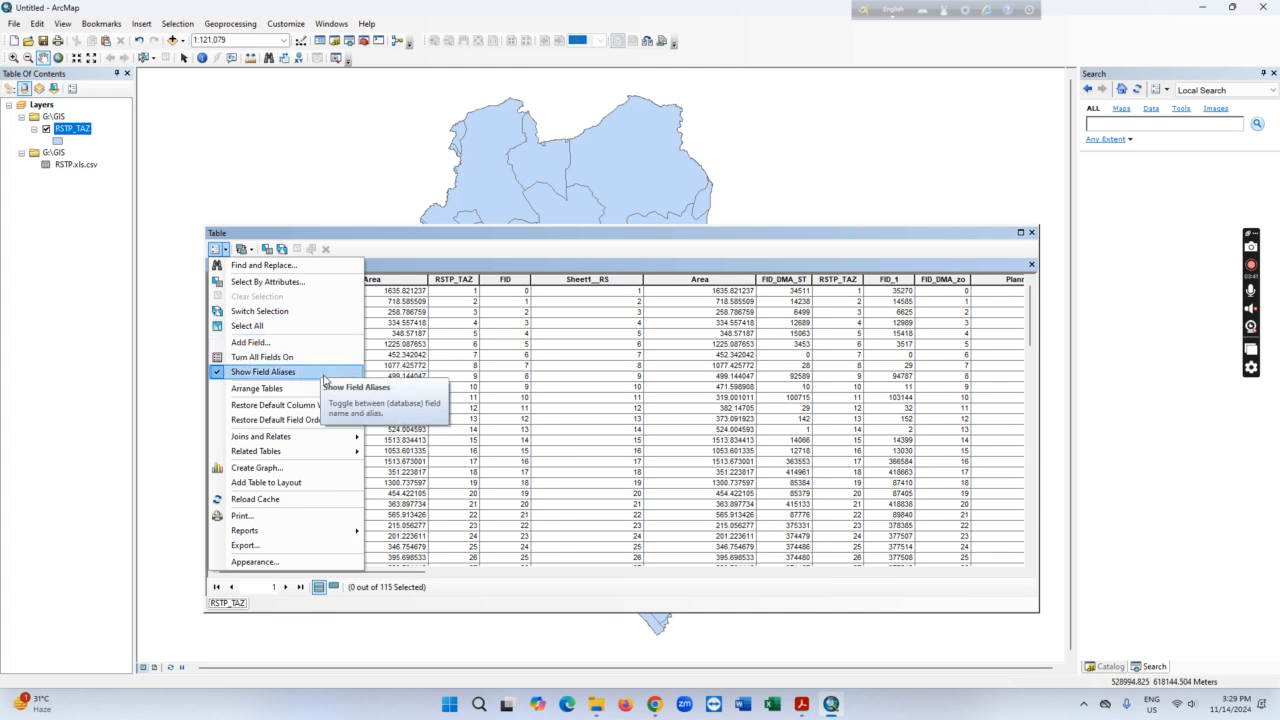
mouse_move(335, 437)
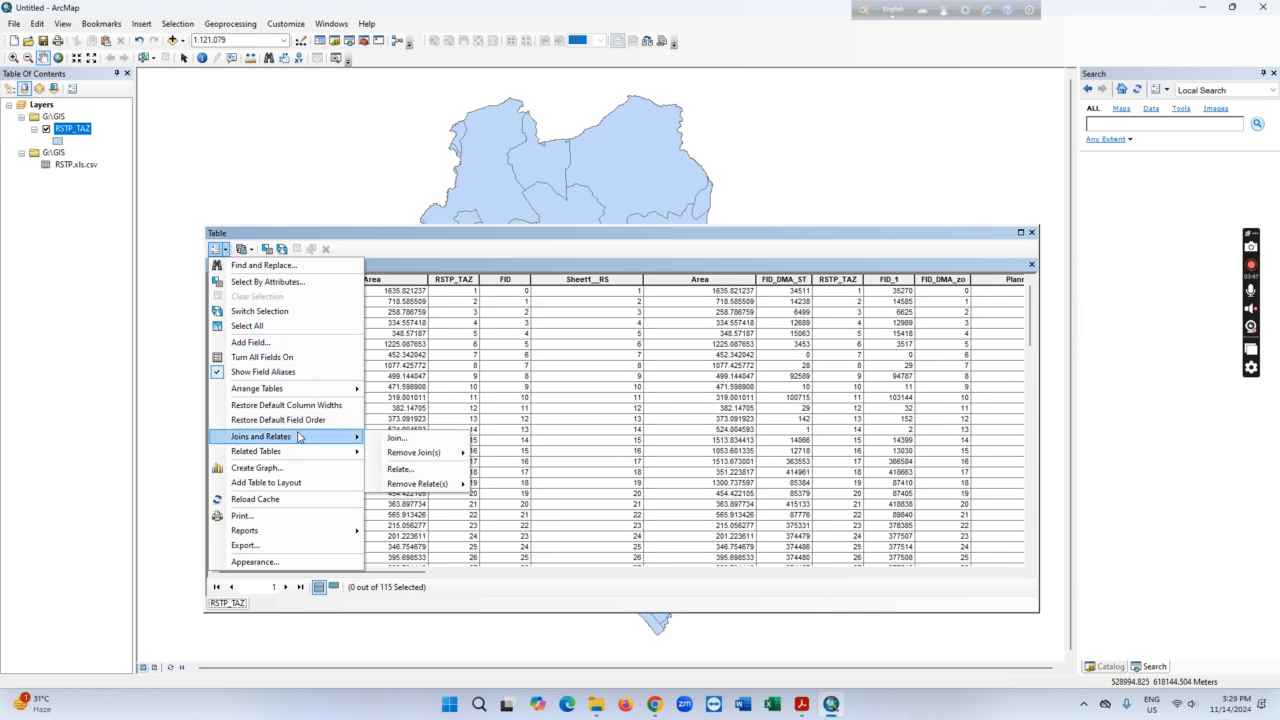
mouse_move(435, 459)
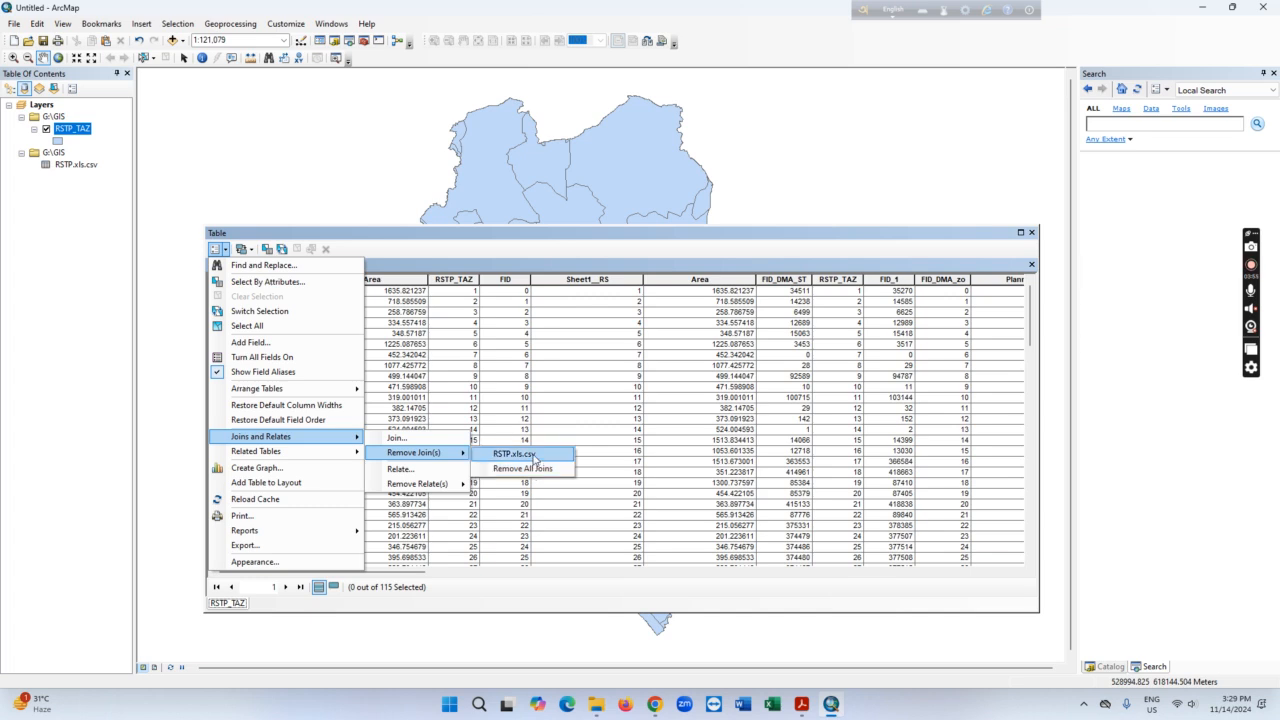
left_click(514, 454)
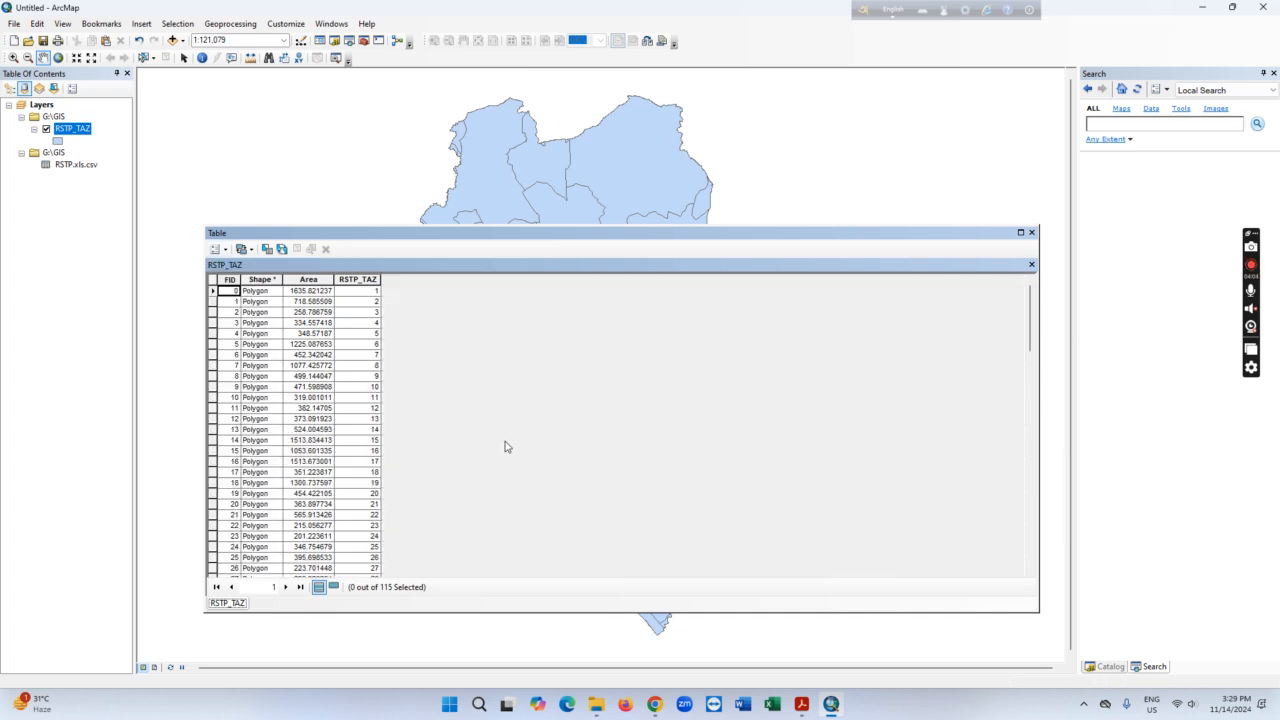
Join RSTP.xls.csv to the RSTP_TAZ layer again on the RSTP_TAZ field, keeping all records, and close the attribute table
left_click(226, 250)
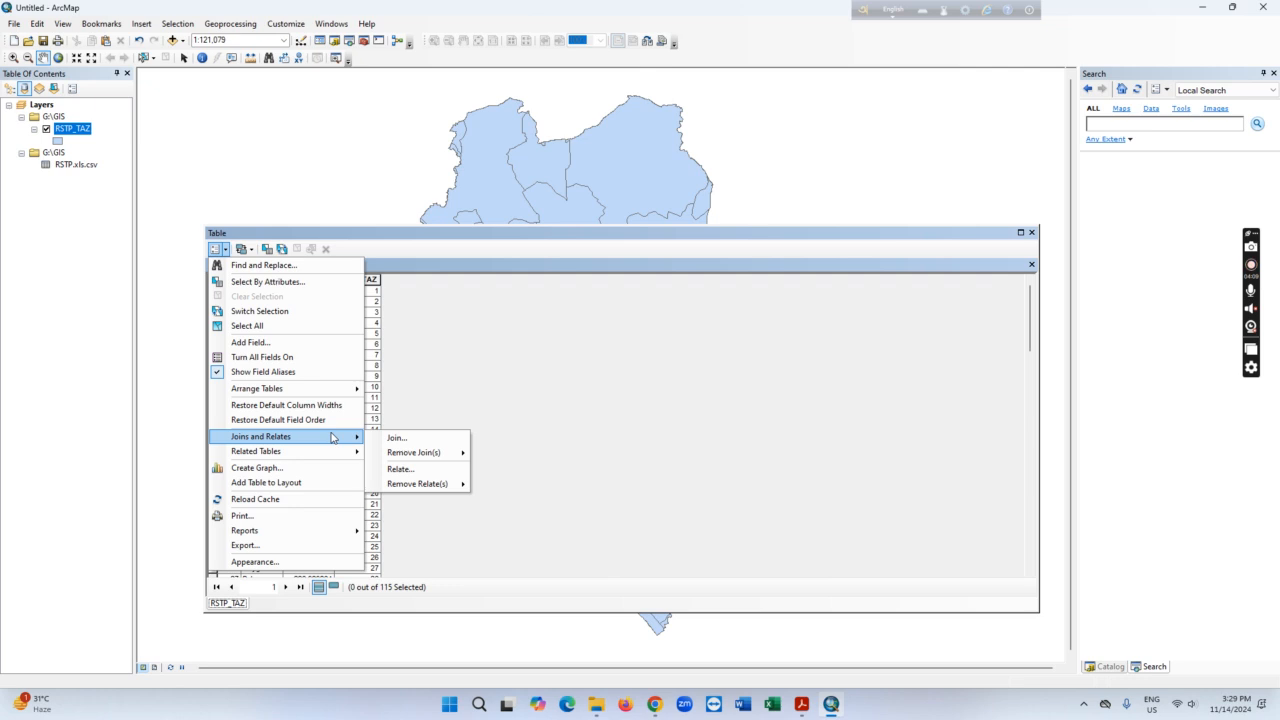
left_click(422, 442)
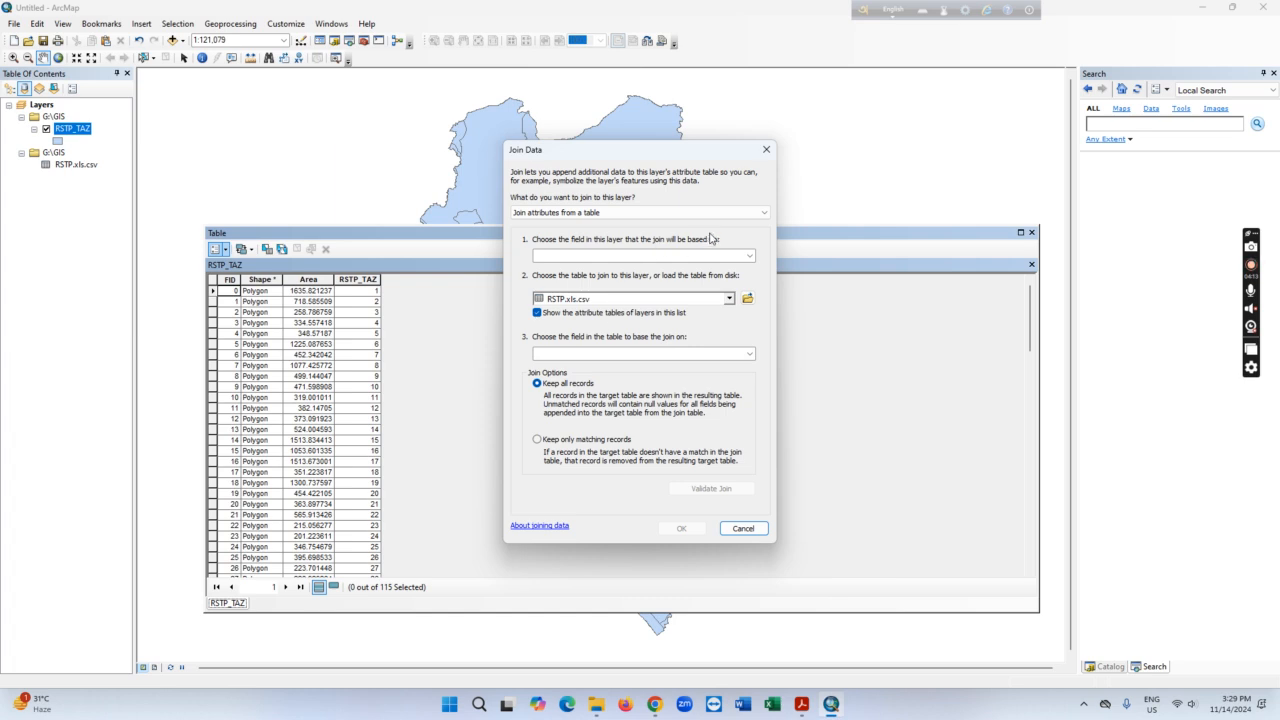
left_click(751, 257)
left_click(595, 289)
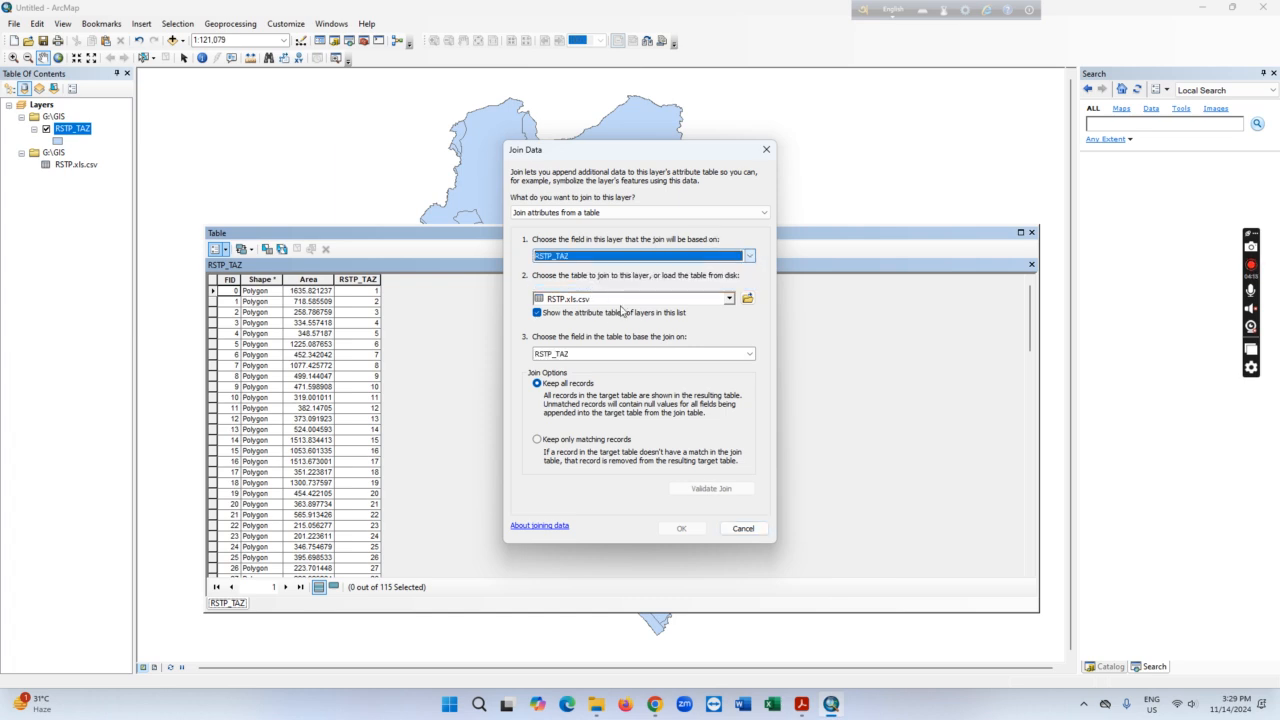
left_click(697, 528)
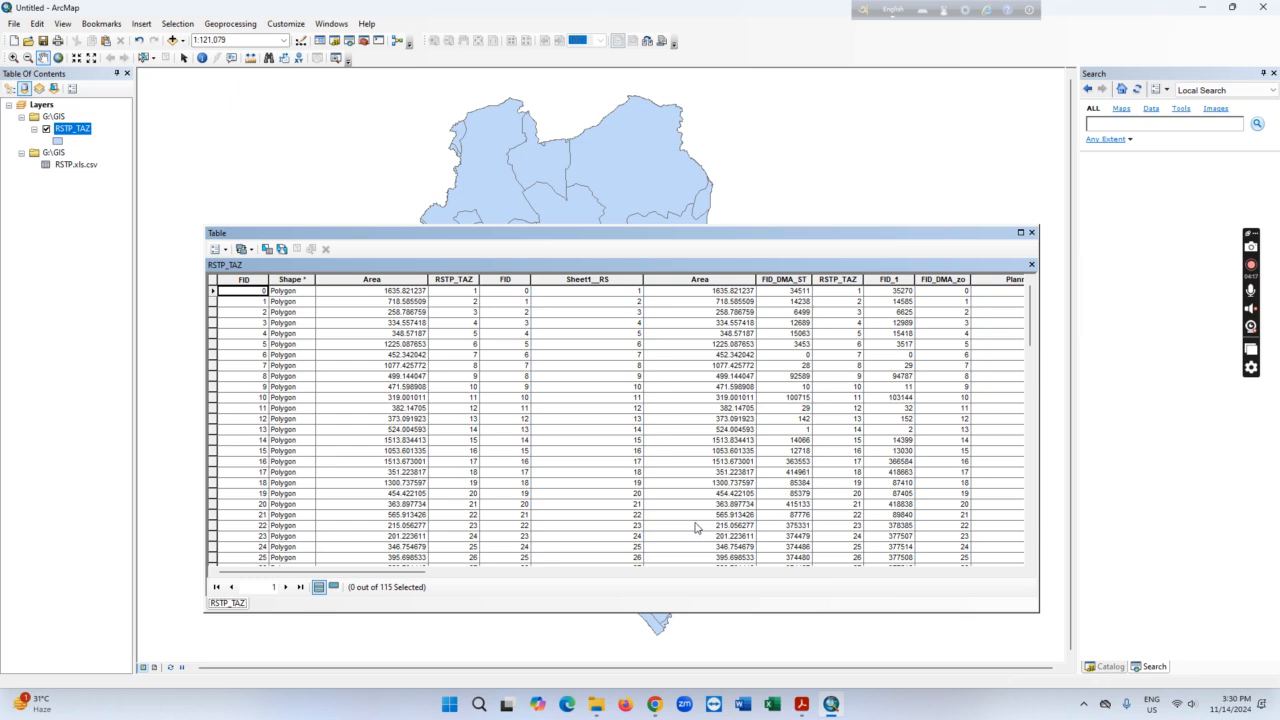
left_click(1032, 233)
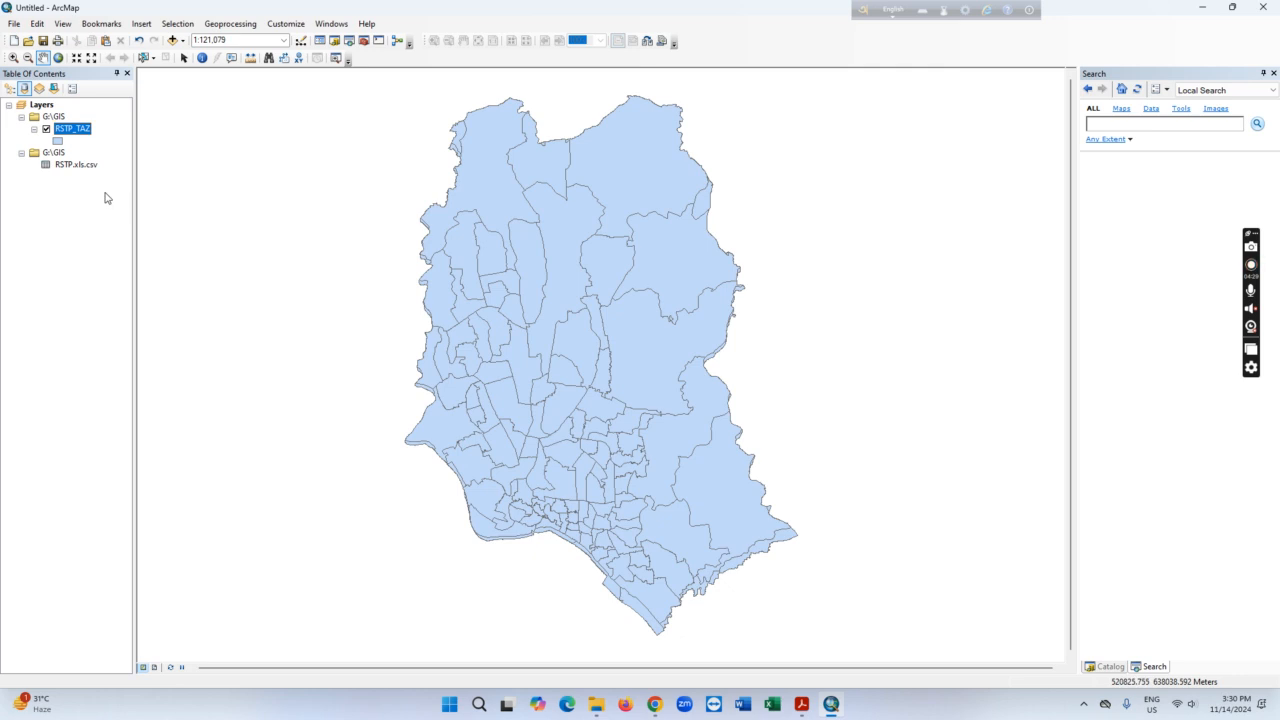
left_click(108, 155)
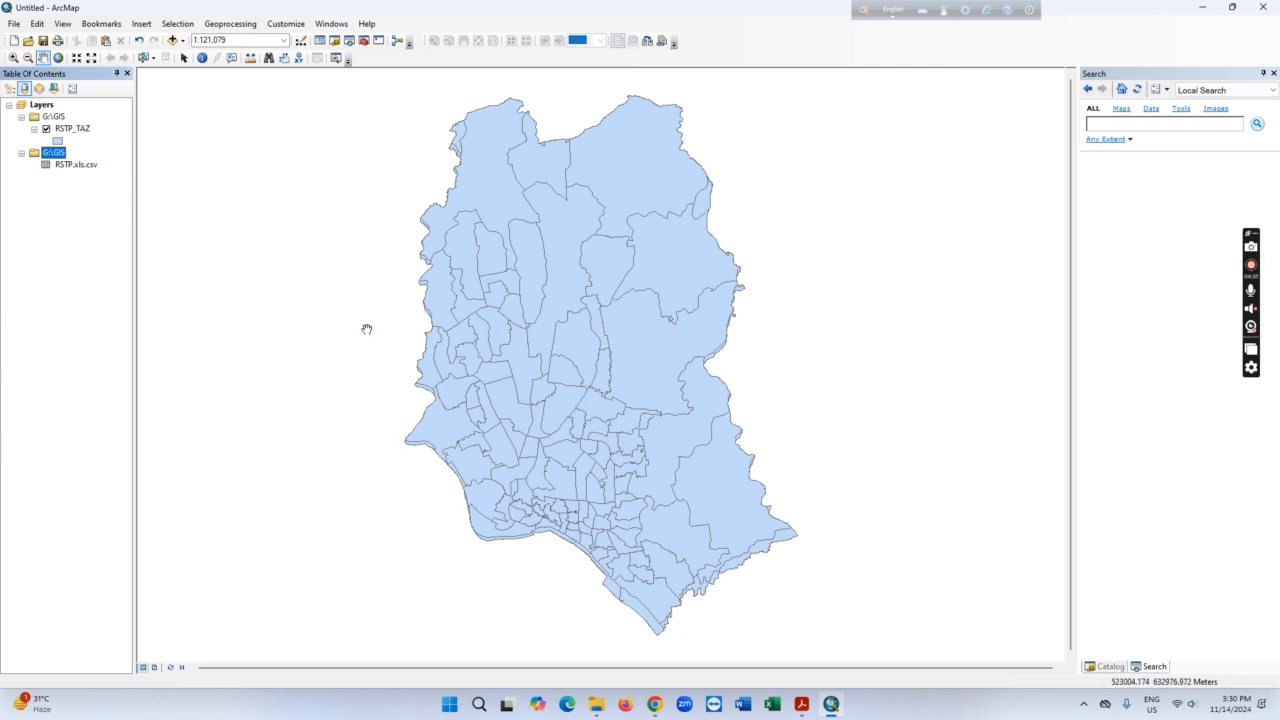